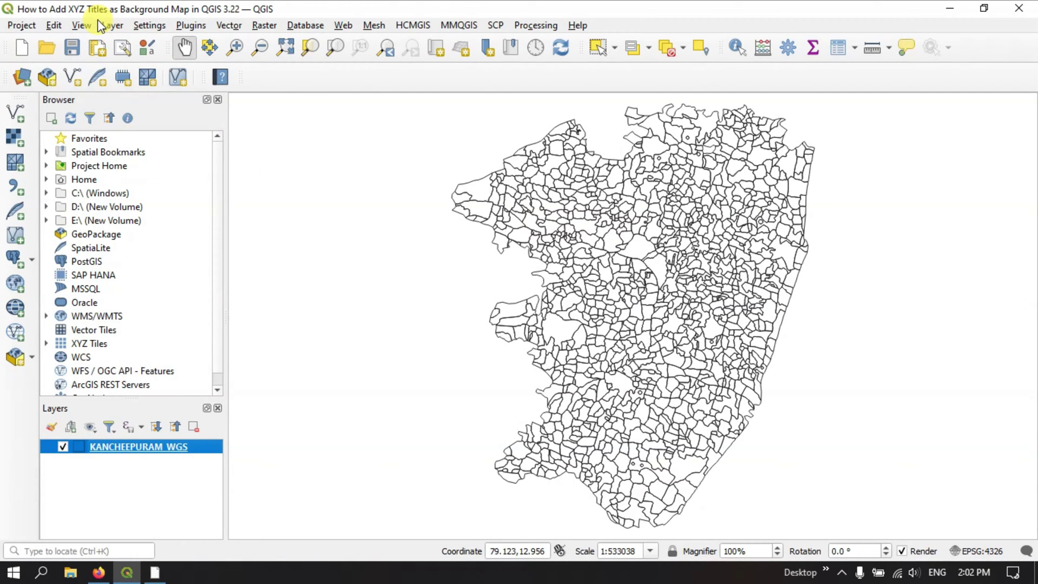
Add an XYZ tile layer using the OpenStreetMap connection from the XYZ Connections list.
{"action": "left_click", "coordinate": [109, 26]}
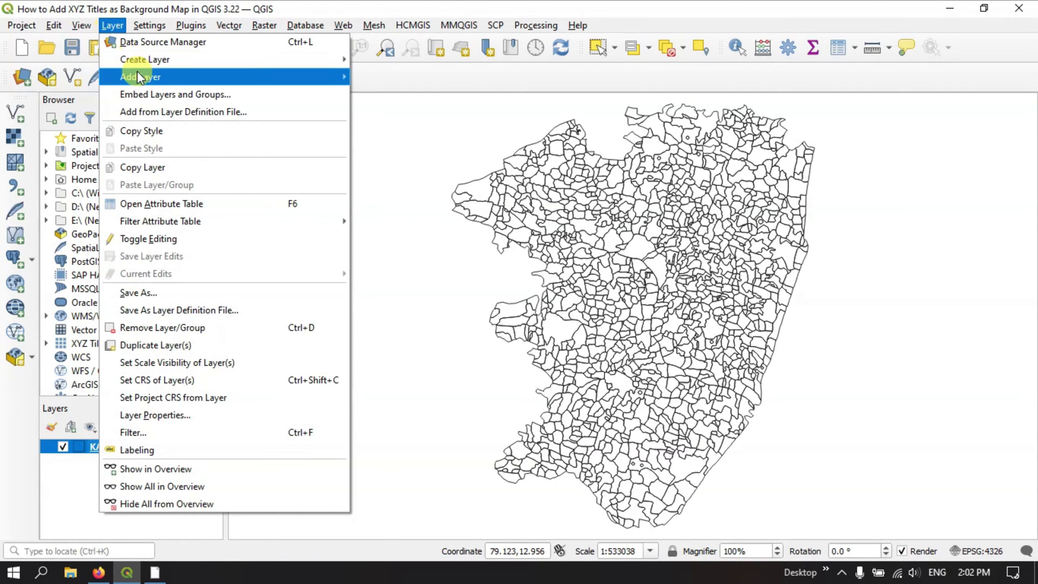
{"action": "mouse_move", "coordinate": [137, 72]}
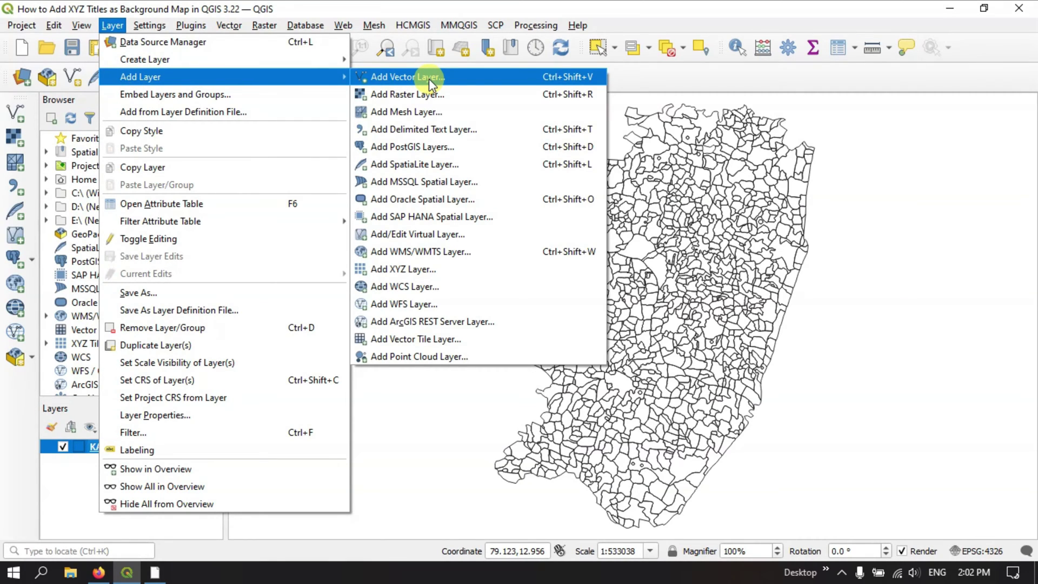
{"action": "left_click", "coordinate": [420, 271]}
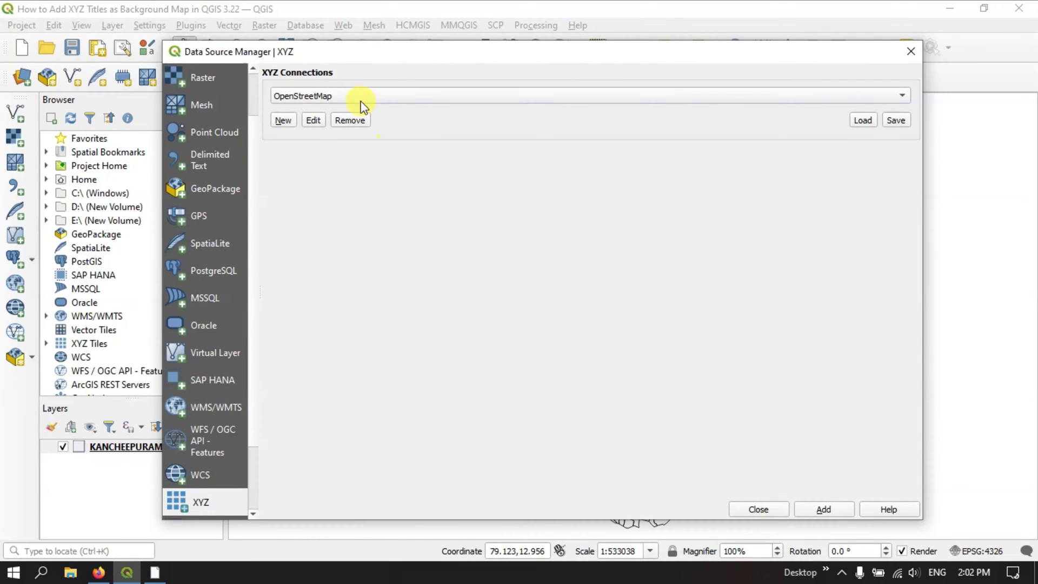
{"action": "left_click_drag", "start_coordinate": [368, 58], "coordinate": [326, 31]}
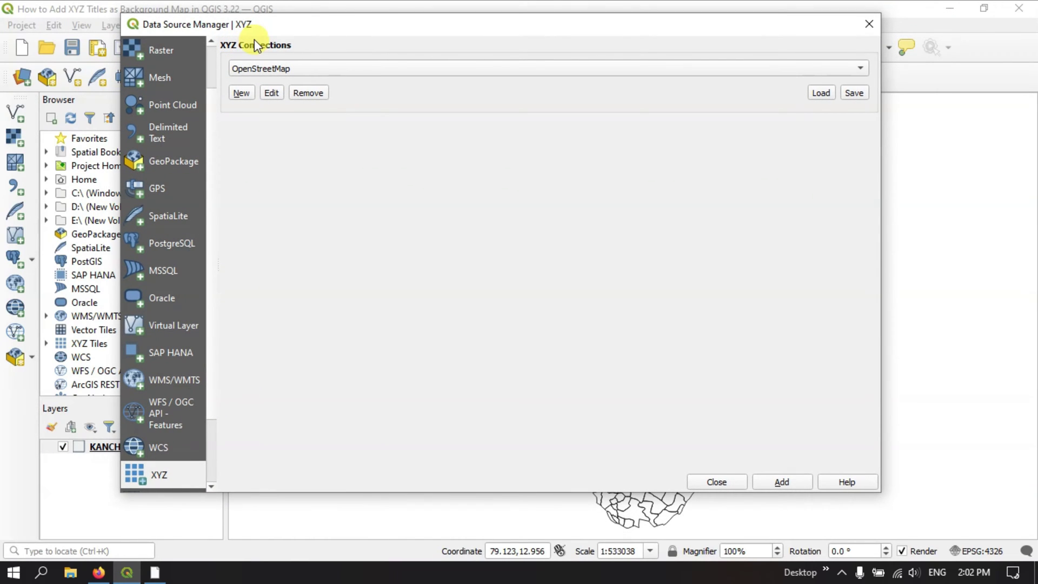
{"action": "left_click", "coordinate": [861, 69]}
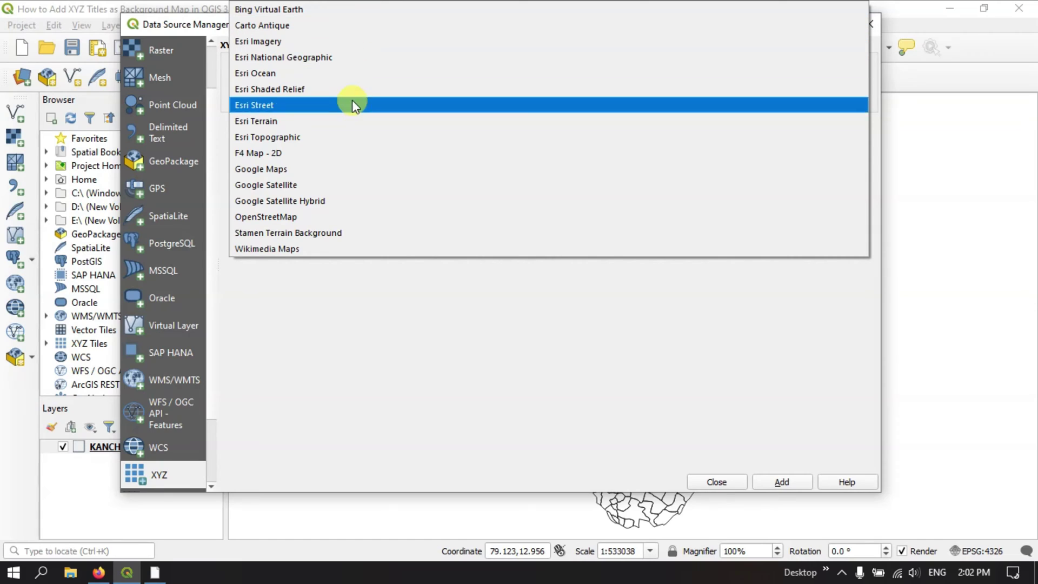
{"action": "left_click", "coordinate": [335, 215]}
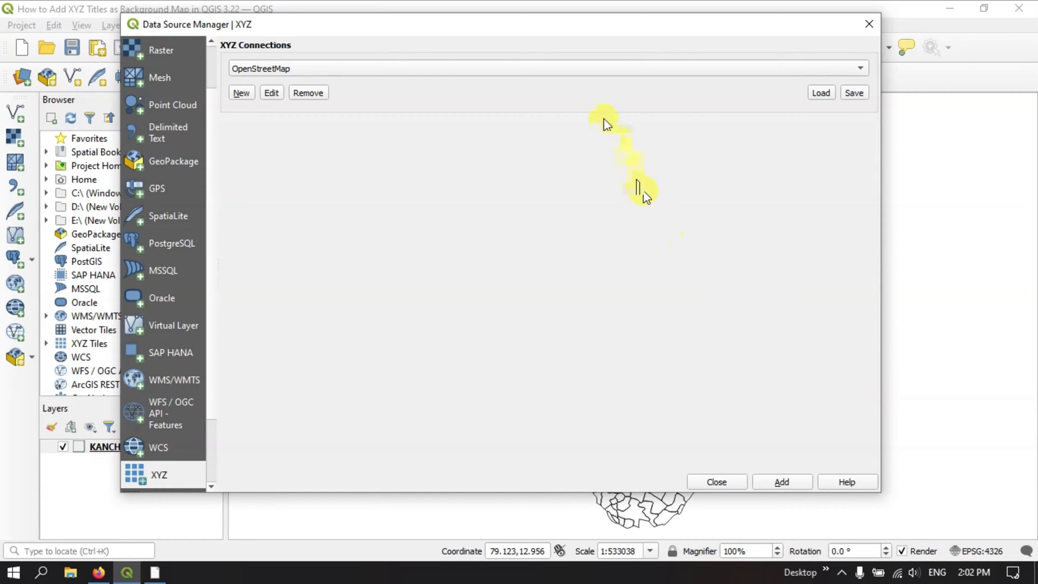
{"action": "left_click", "coordinate": [782, 481]}
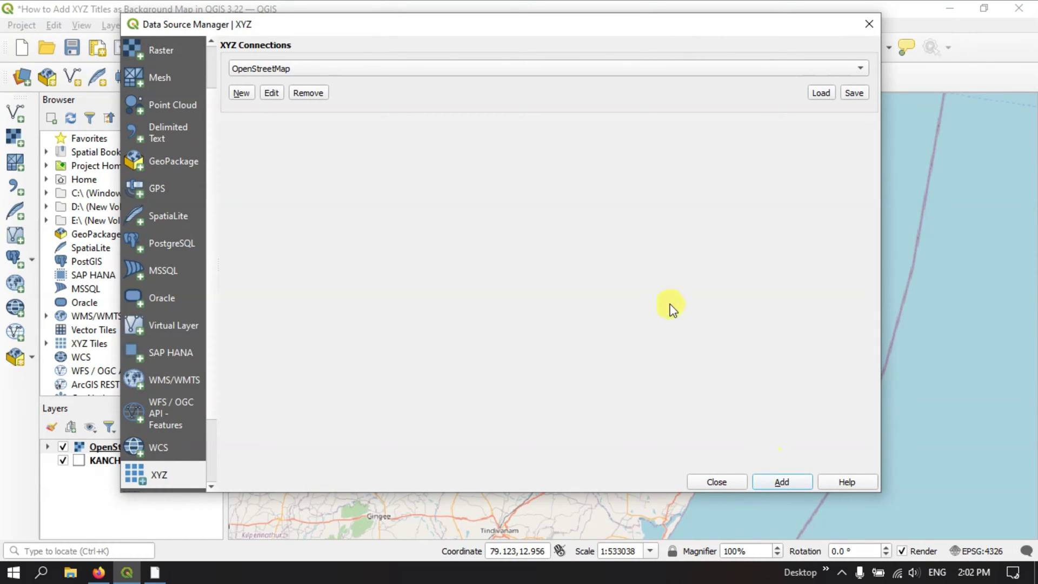
Close the data source window, then pan past Tambaram and zoom until Chennai is centred.
{"action": "left_click", "coordinate": [868, 25]}
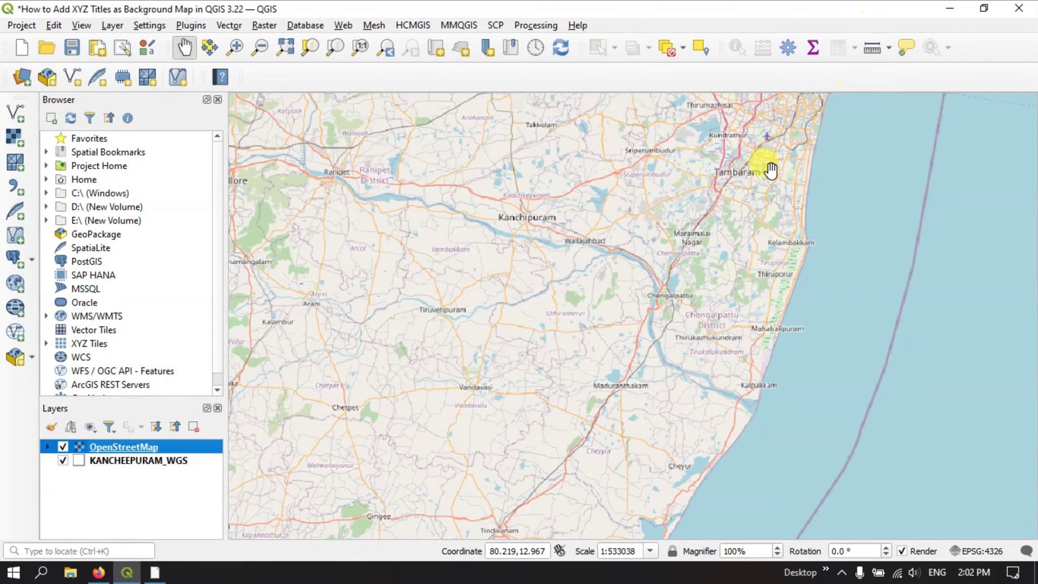
{"action": "scroll", "coordinate": [600, 280], "scroll_direction": "down", "scroll_amount": 1}
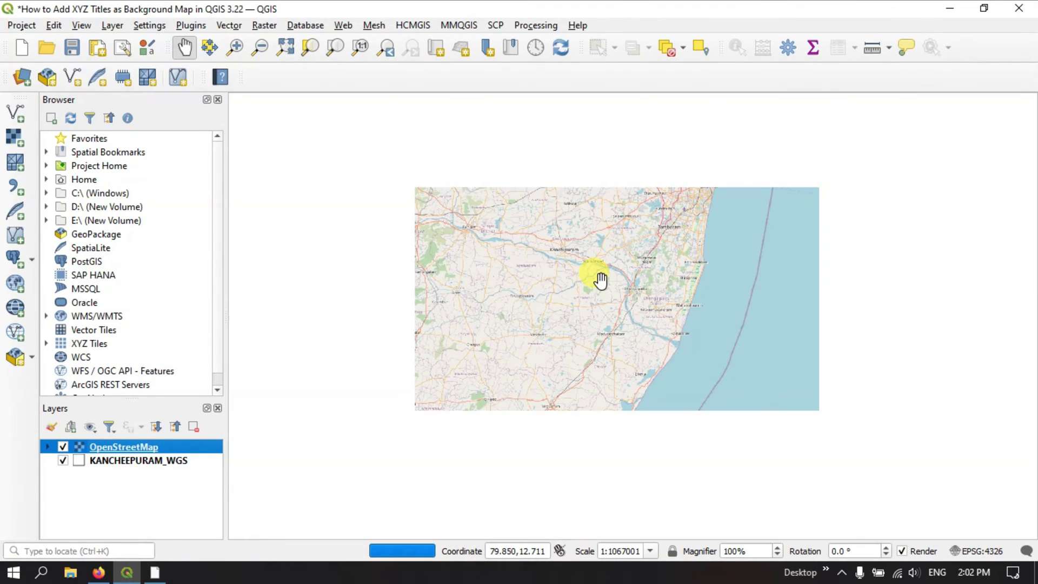
{"action": "scroll", "coordinate": [600, 280], "scroll_direction": "up", "scroll_amount": 2}
{"action": "left_click_drag", "start_coordinate": [651, 224], "coordinate": [477, 365]}
{"action": "scroll", "coordinate": [513, 311], "scroll_direction": "down", "scroll_amount": 1}
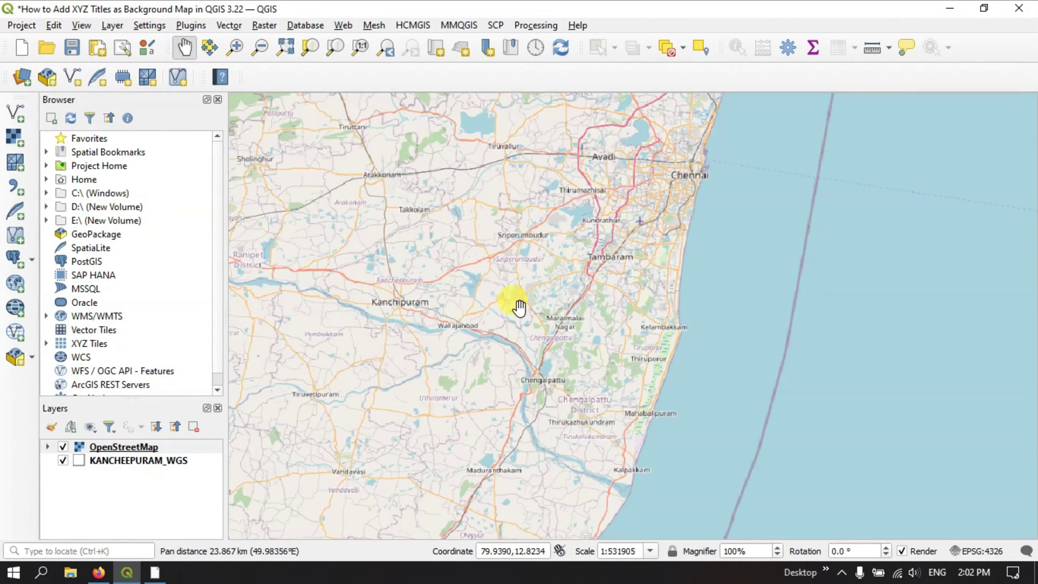
{"action": "scroll", "coordinate": [516, 309], "scroll_direction": "up", "scroll_amount": 1}
{"action": "left_click_drag", "start_coordinate": [586, 255], "coordinate": [482, 372]}
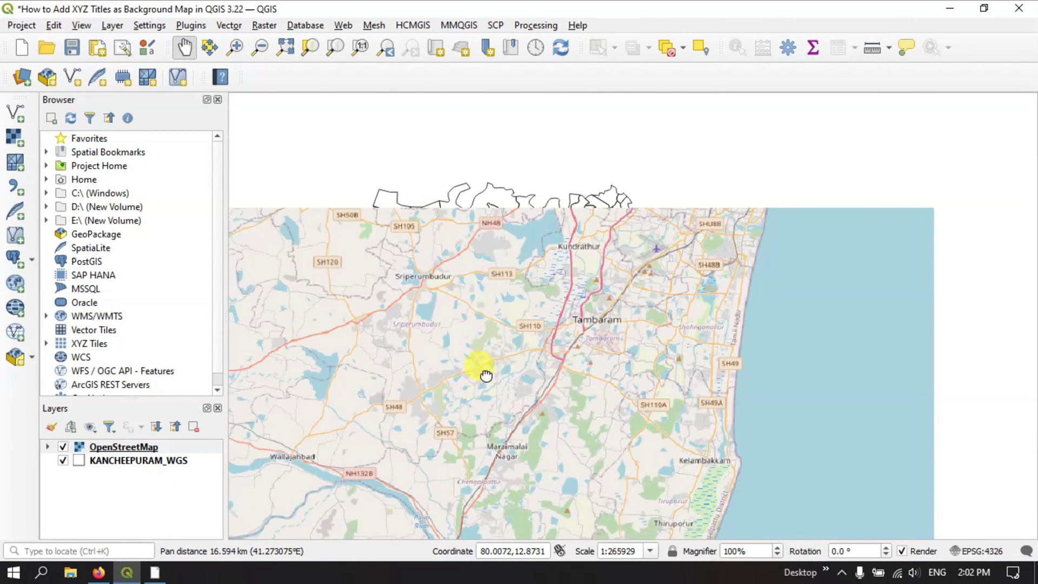
{"action": "left_click_drag", "start_coordinate": [630, 262], "coordinate": [604, 281]}
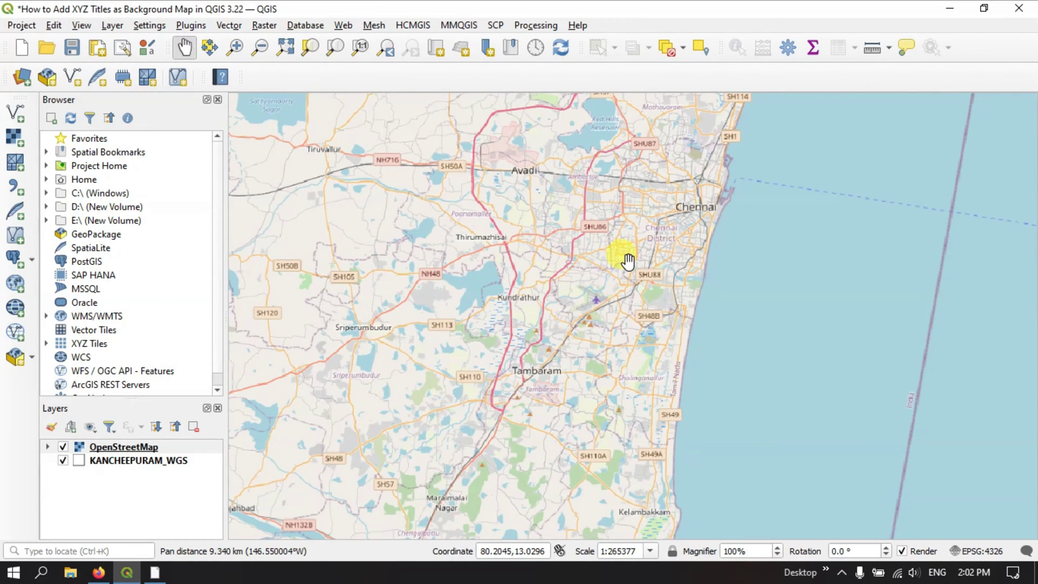
{"action": "scroll", "coordinate": [626, 262], "scroll_direction": "up", "scroll_amount": 1}
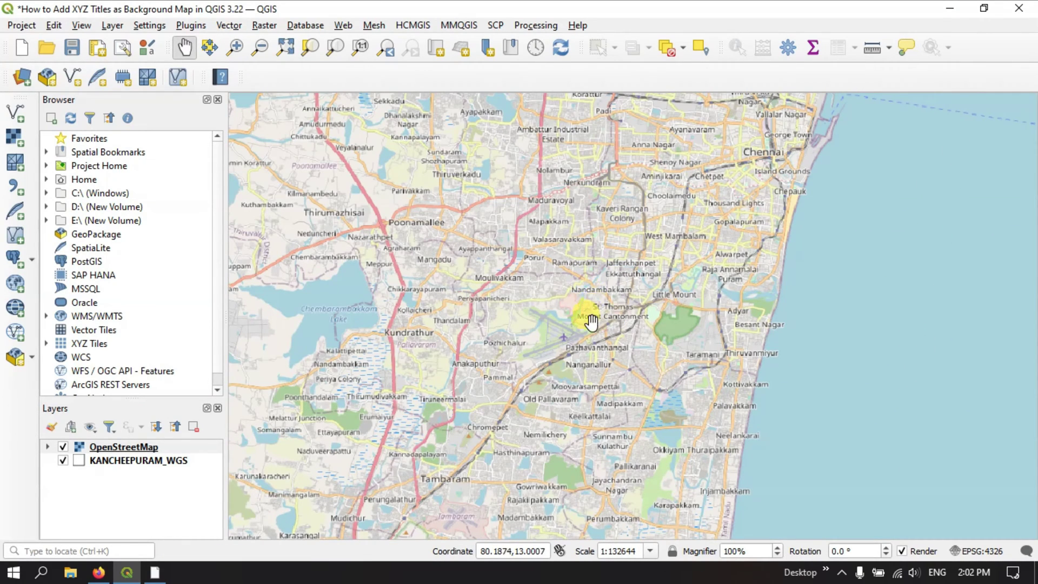
{"action": "scroll", "coordinate": [655, 334], "scroll_direction": "up", "scroll_amount": 2}
{"action": "scroll", "coordinate": [661, 334], "scroll_direction": "down", "scroll_amount": 2}
Move KANCHEEPURAM_WGS above OpenStreetMap in the Layers panel so its boundaries draw on top.
{"action": "left_click_drag", "start_coordinate": [120, 464], "coordinate": [132, 446]}
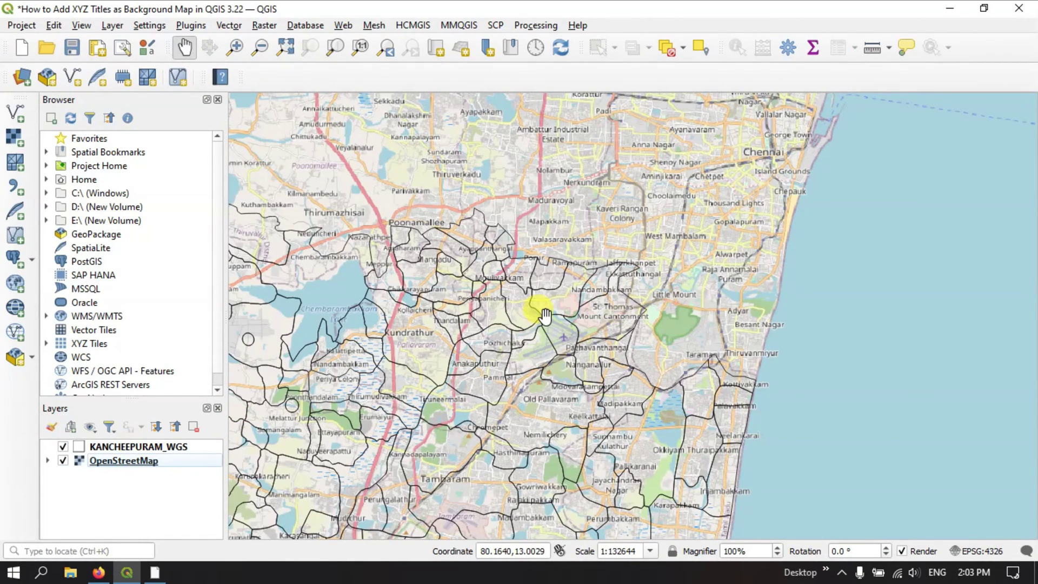
{"action": "scroll", "coordinate": [540, 311], "scroll_direction": "down", "scroll_amount": 1}
{"action": "scroll", "coordinate": [543, 314], "scroll_direction": "up", "scroll_amount": 1}
{"action": "scroll", "coordinate": [535, 314], "scroll_direction": "down", "scroll_amount": 1}
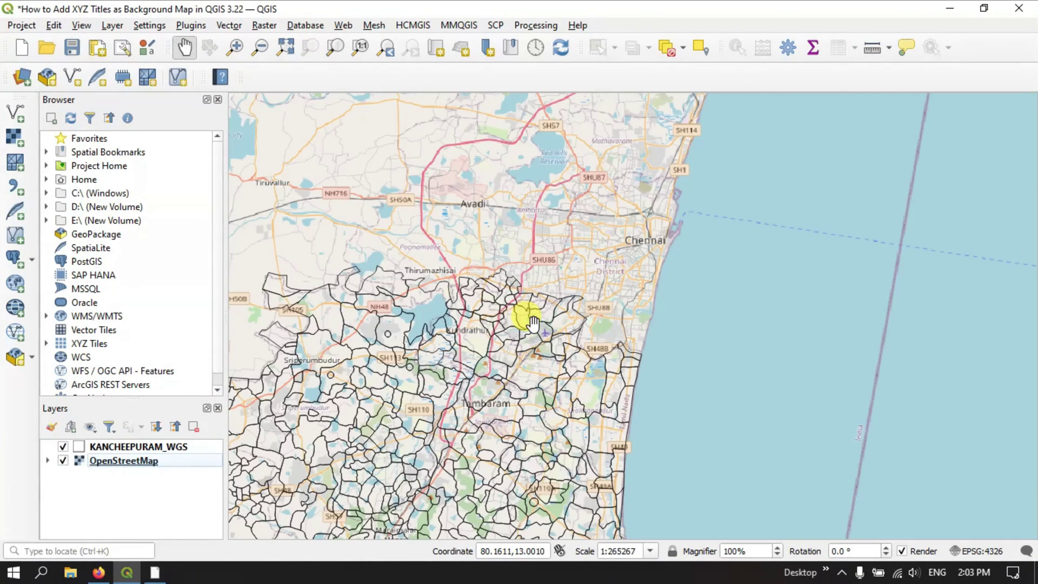
Pan and zoom south of Chennai to inspect the village boundaries around Vandalur.
{"action": "left_click_drag", "start_coordinate": [474, 371], "coordinate": [578, 316]}
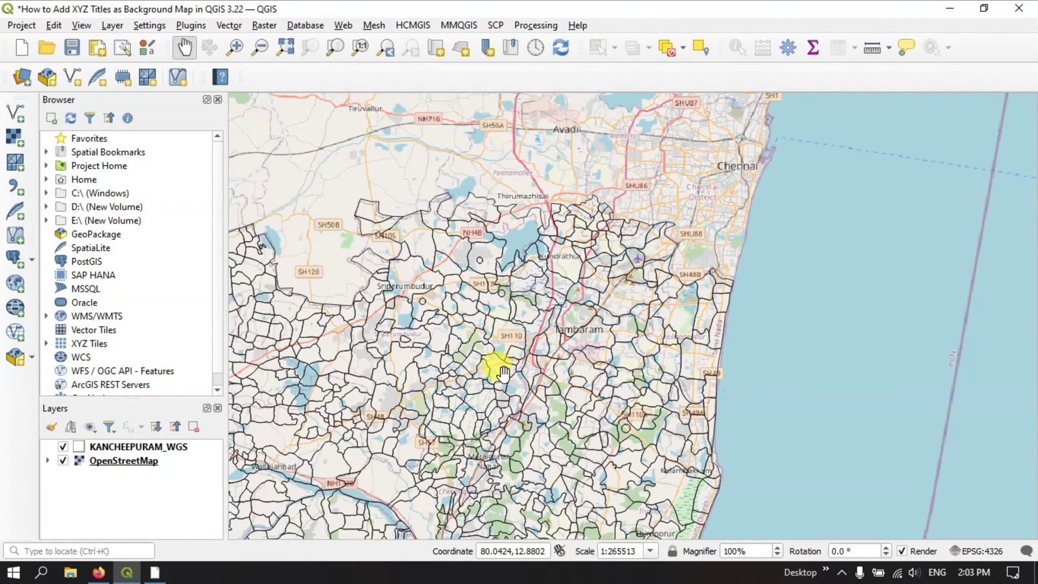
{"action": "left_click_drag", "start_coordinate": [494, 364], "coordinate": [563, 232]}
{"action": "scroll", "coordinate": [502, 366], "scroll_direction": "up", "scroll_amount": 2}
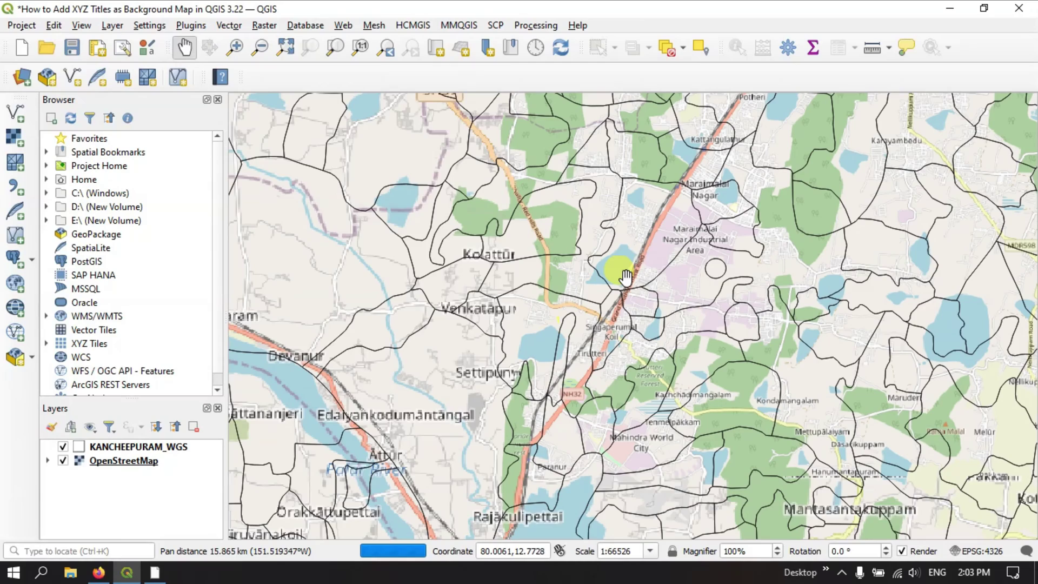
{"action": "left_click_drag", "start_coordinate": [656, 244], "coordinate": [386, 436]}
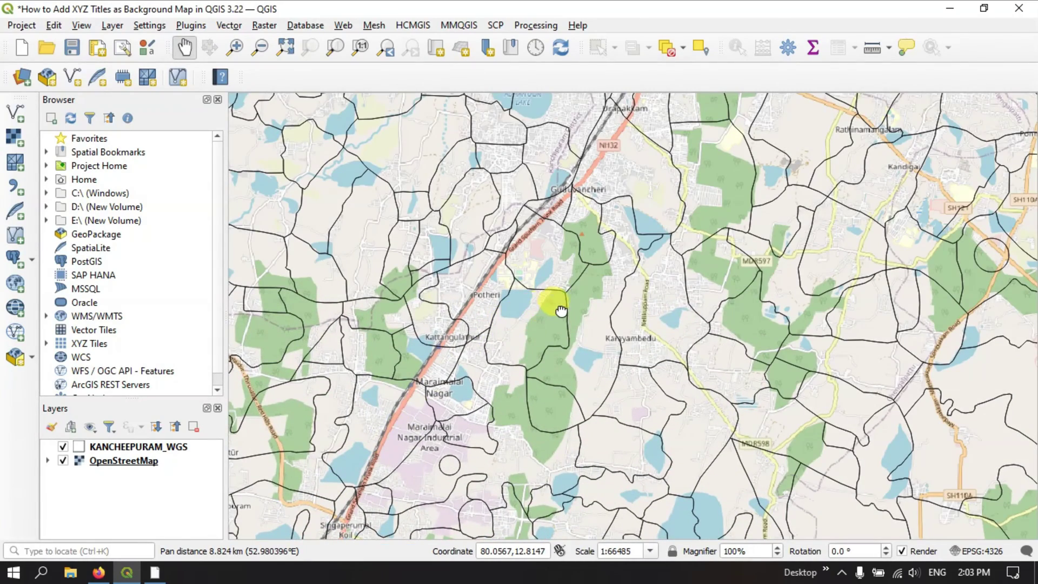
{"action": "left_click_drag", "start_coordinate": [556, 301], "coordinate": [413, 428]}
{"action": "left_click_drag", "start_coordinate": [517, 278], "coordinate": [567, 311]}
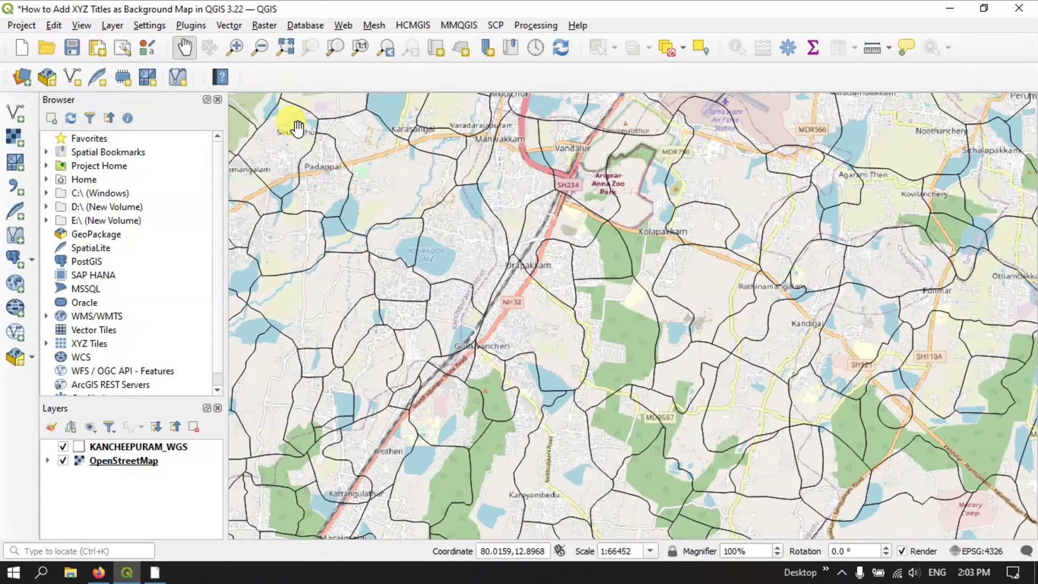
{"action": "right_click", "coordinate": [488, 73]}
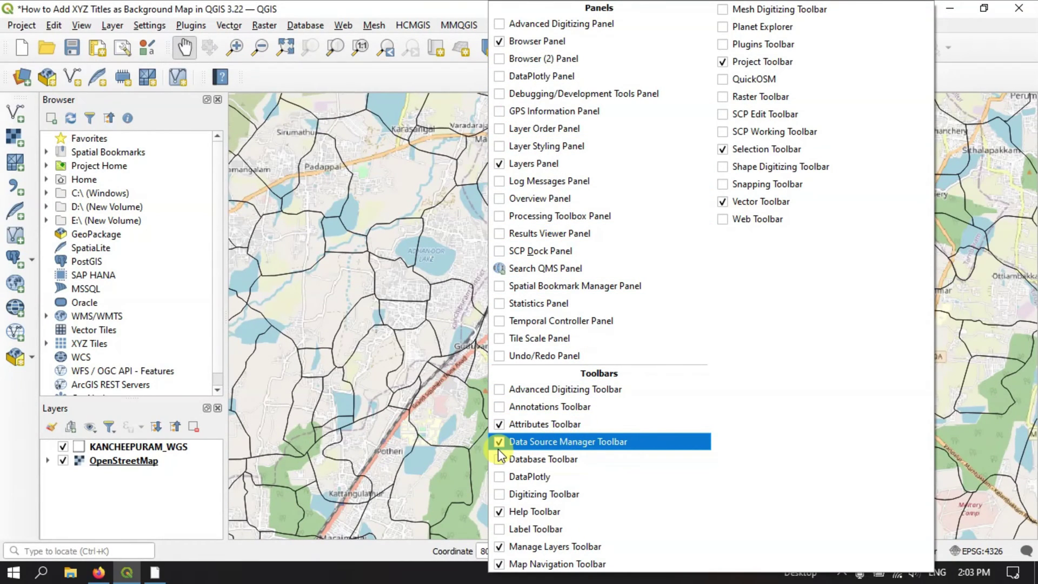
{"action": "left_click", "coordinate": [288, 74]}
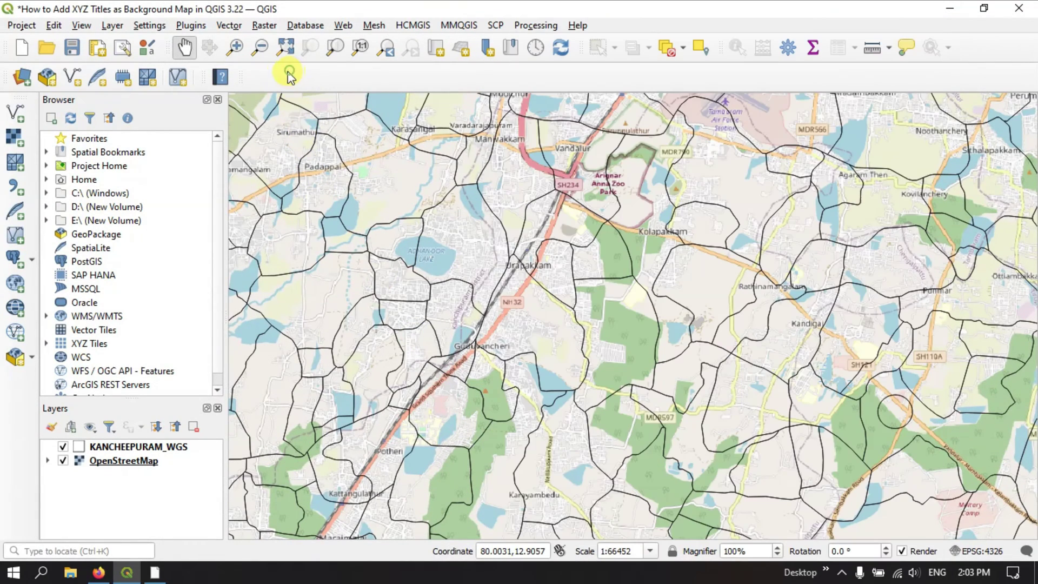
Add the Esri Ocean XYZ connection as a layer from the Data Source Manager.
{"action": "left_click", "coordinate": [21, 79]}
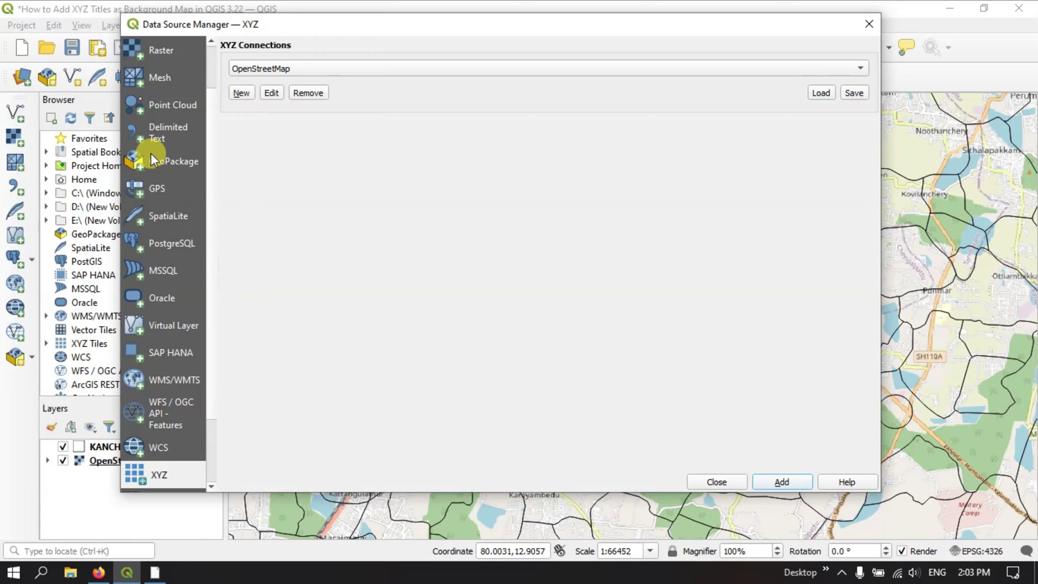
{"action": "left_click", "coordinate": [174, 474]}
{"action": "left_click", "coordinate": [728, 69]}
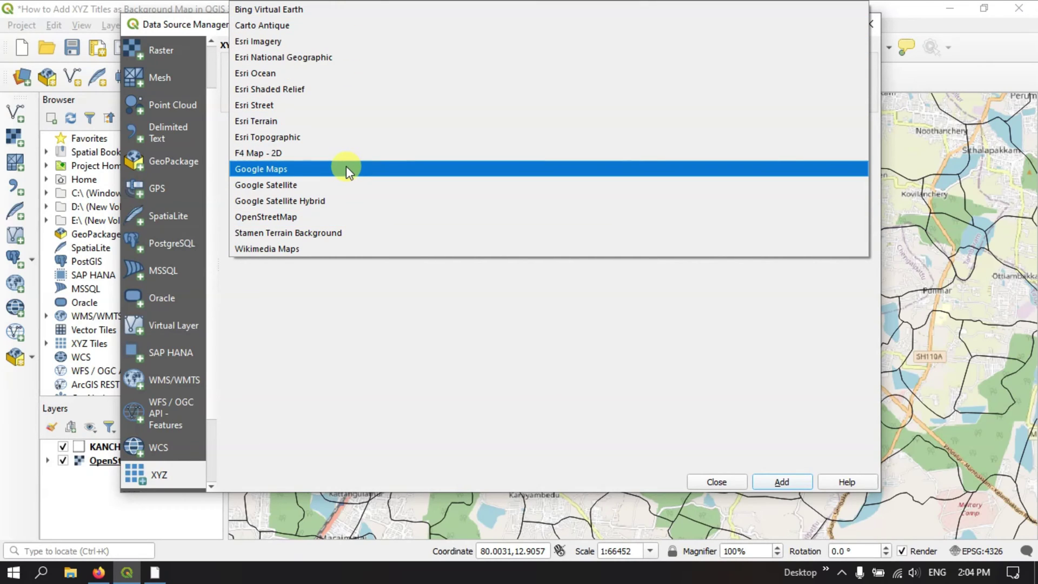
{"action": "left_click", "coordinate": [364, 77]}
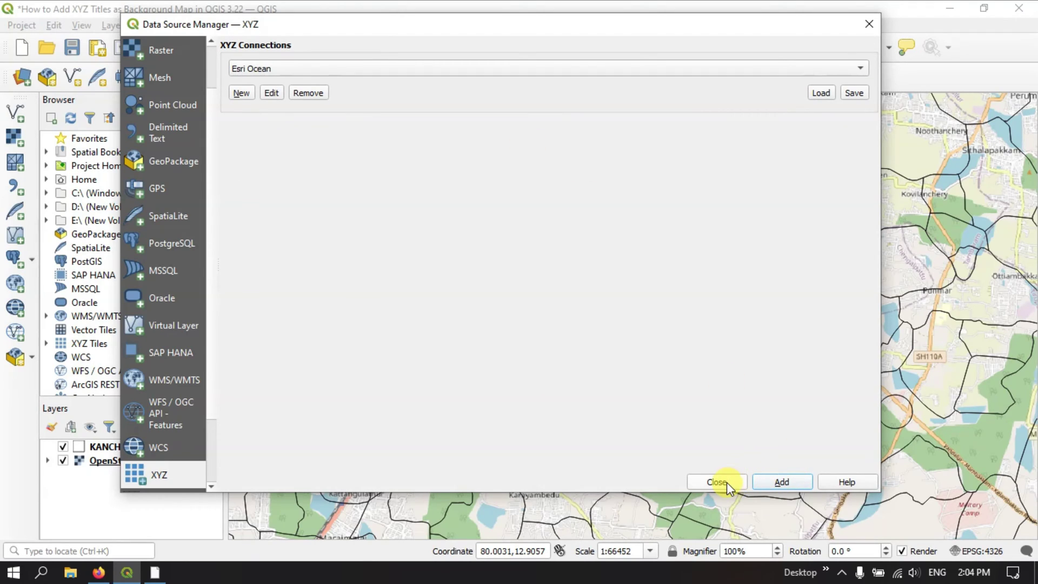
{"action": "left_click", "coordinate": [776, 483]}
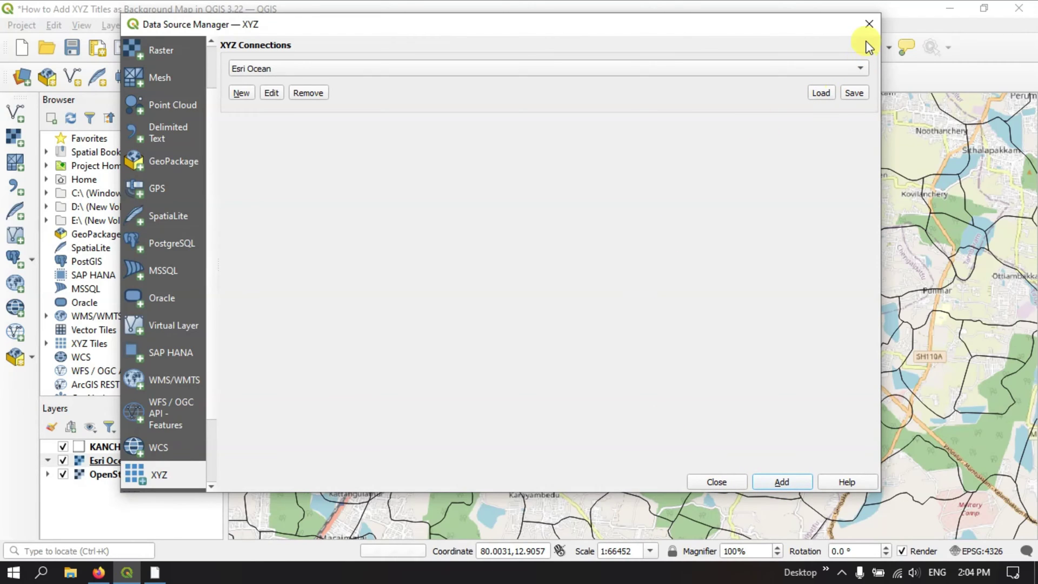
{"action": "left_click", "coordinate": [867, 24]}
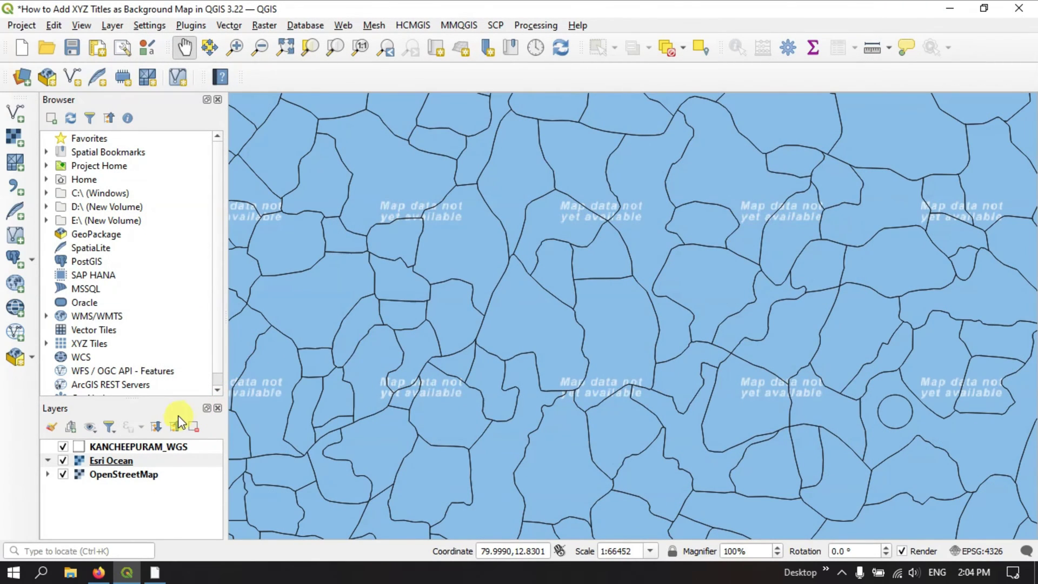
Zoom out and uncheck OpenStreetMap so only Esri Ocean shows beneath the boundaries.
{"action": "scroll", "coordinate": [480, 269], "scroll_direction": "down", "scroll_amount": 3}
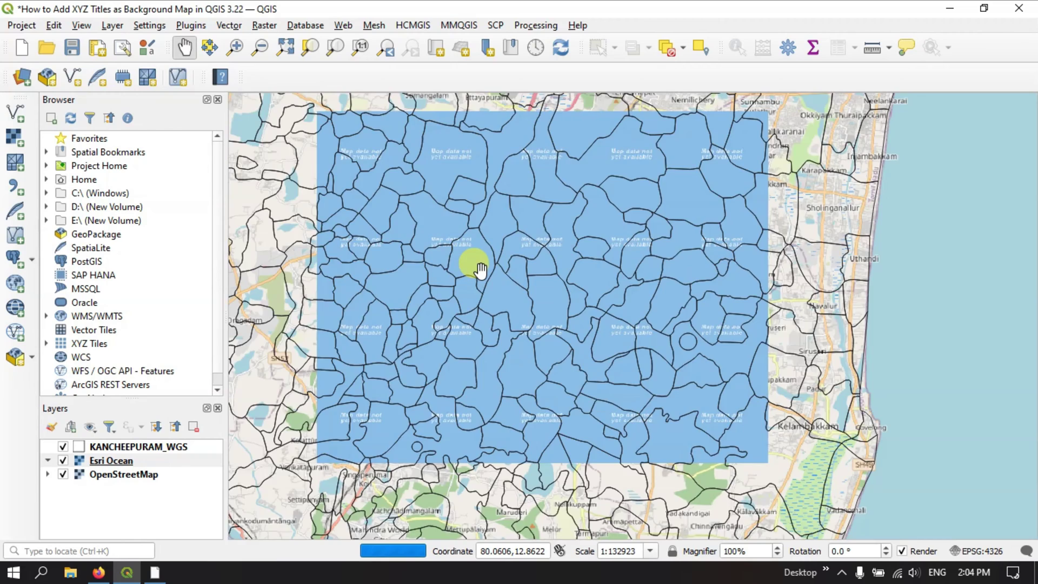
{"action": "scroll", "coordinate": [480, 268], "scroll_direction": "down", "scroll_amount": 1}
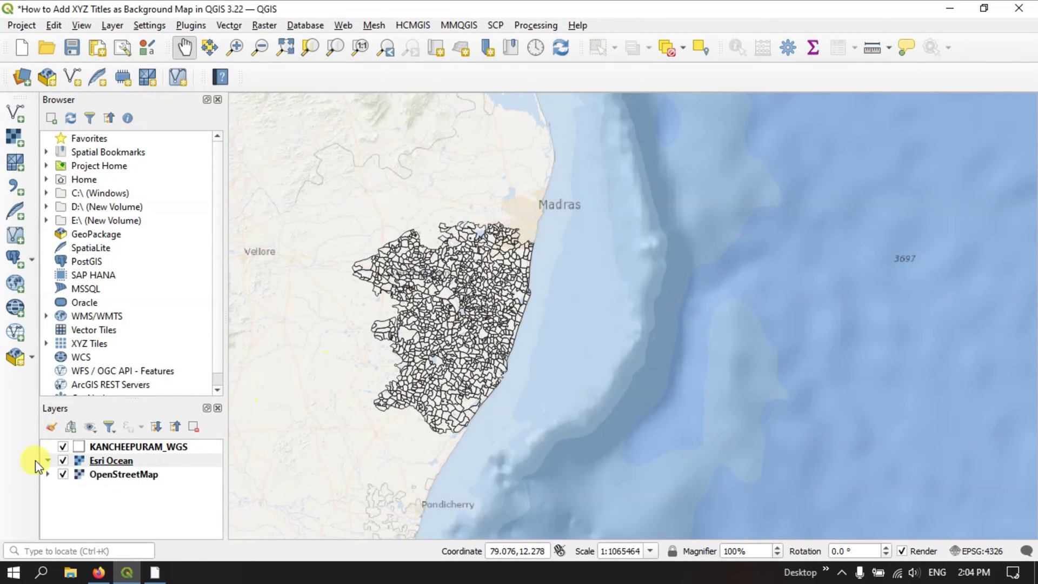
{"action": "left_click", "coordinate": [63, 475]}
{"action": "scroll", "coordinate": [457, 262], "scroll_direction": "up", "scroll_amount": 1}
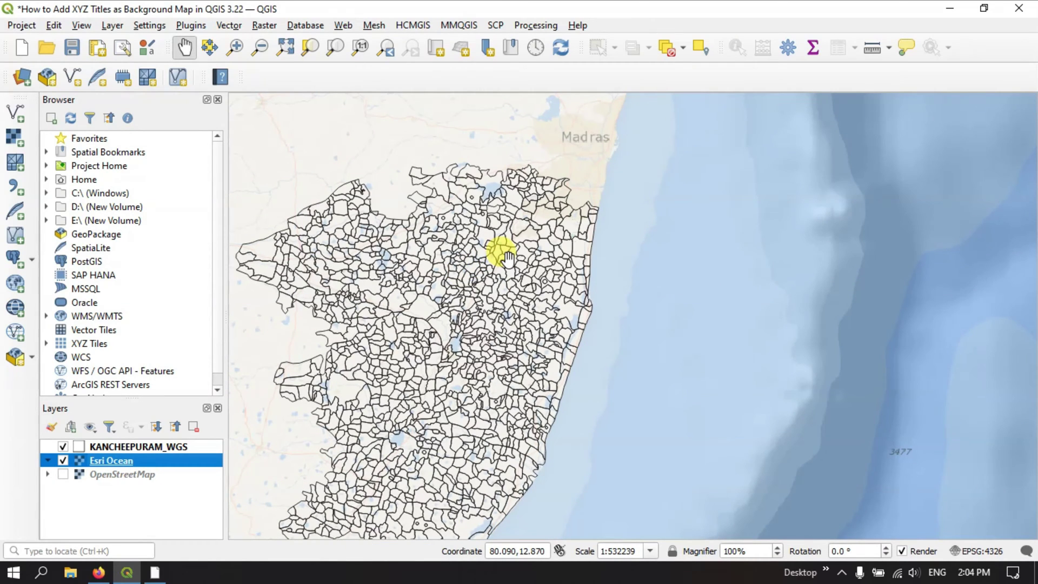
{"action": "scroll", "coordinate": [508, 258], "scroll_direction": "down", "scroll_amount": 2}
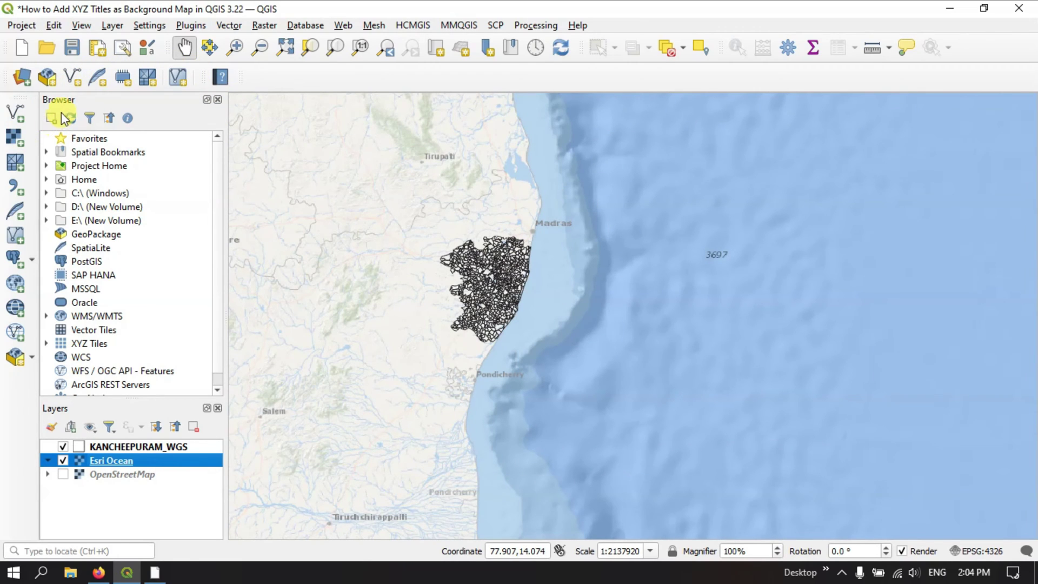
Add the Esri National Geographic XYZ connection as a layer from the Data Source Manager.
{"action": "left_click", "coordinate": [23, 77]}
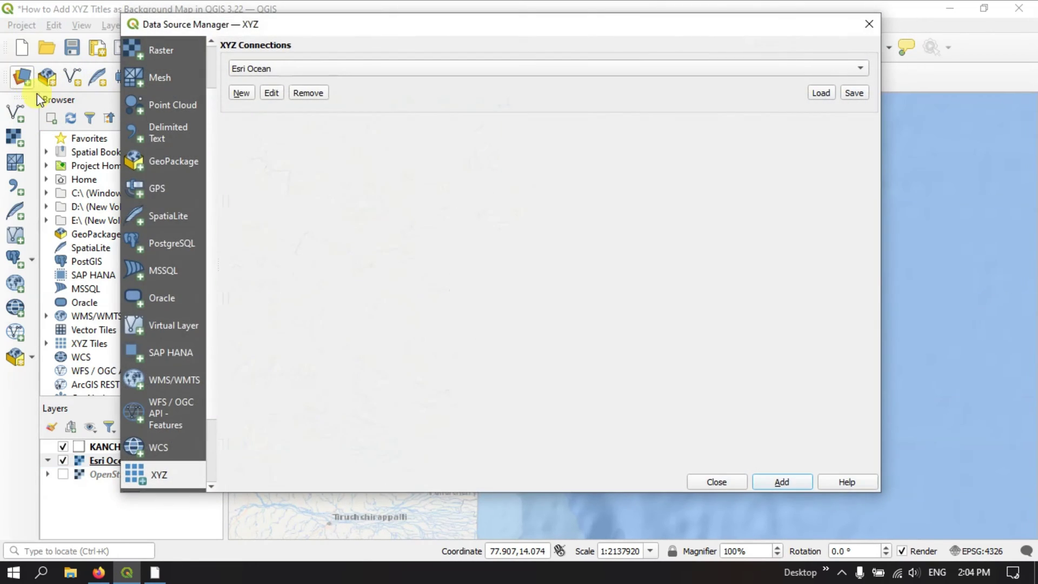
{"action": "left_click", "coordinate": [373, 69]}
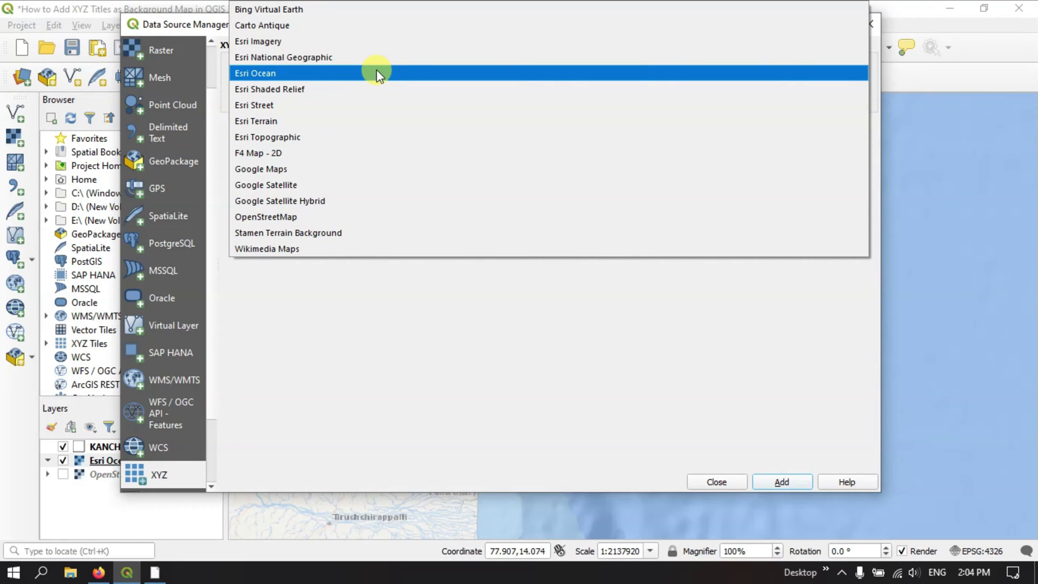
{"action": "left_click", "coordinate": [322, 60]}
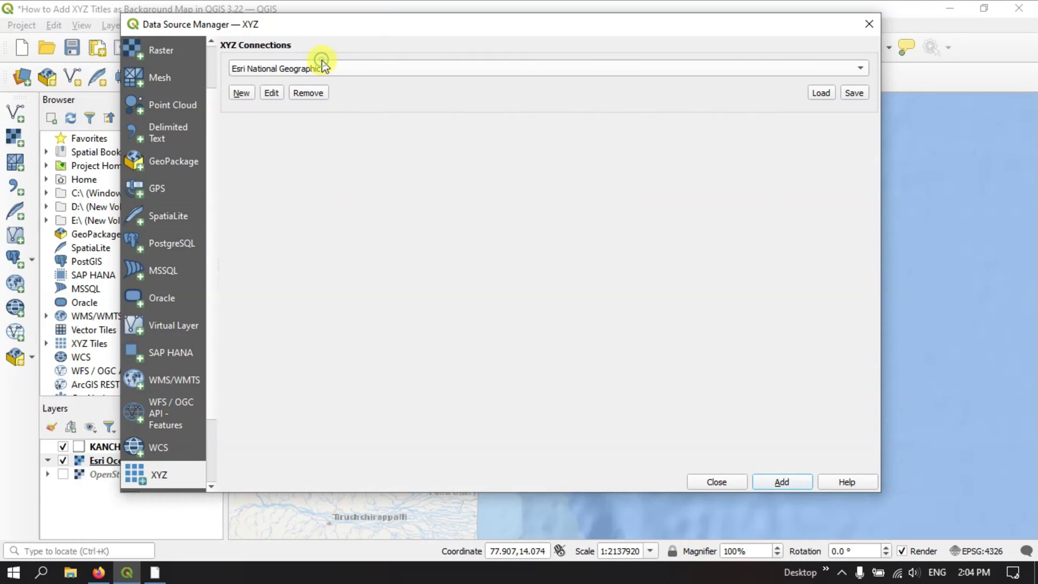
{"action": "left_click", "coordinate": [778, 481]}
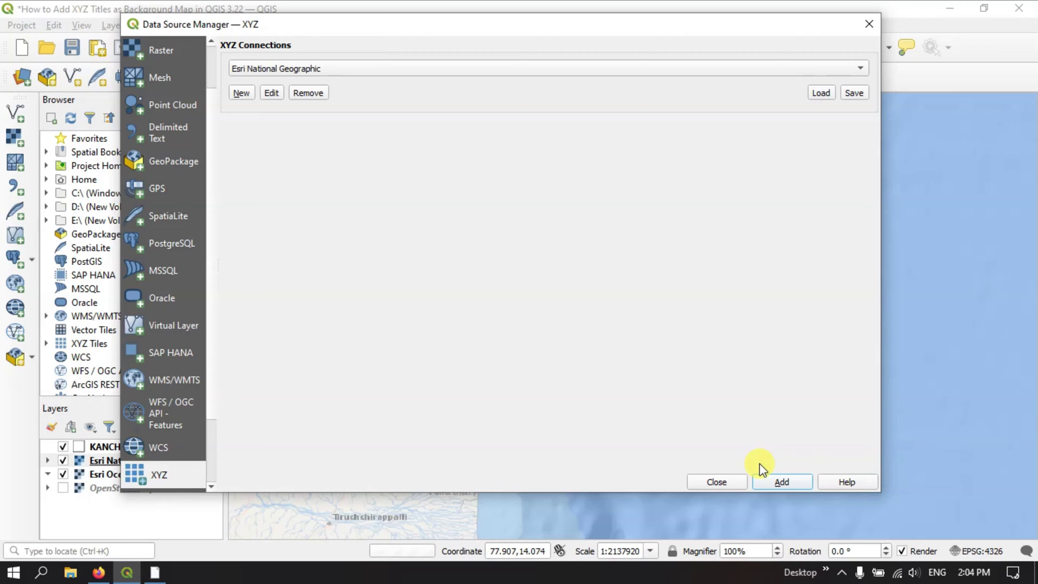
{"action": "left_click", "coordinate": [870, 18]}
Pan and zoom the map to recentre on the Kancheepuram district.
{"action": "scroll", "coordinate": [490, 260], "scroll_direction": "up", "scroll_amount": 1}
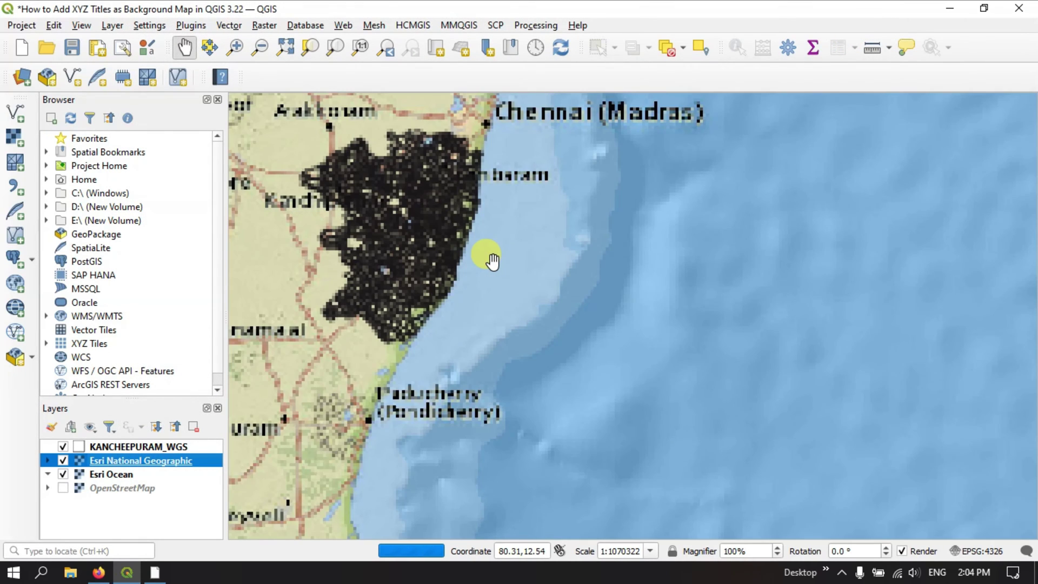
{"action": "left_click_drag", "start_coordinate": [382, 197], "coordinate": [491, 309]}
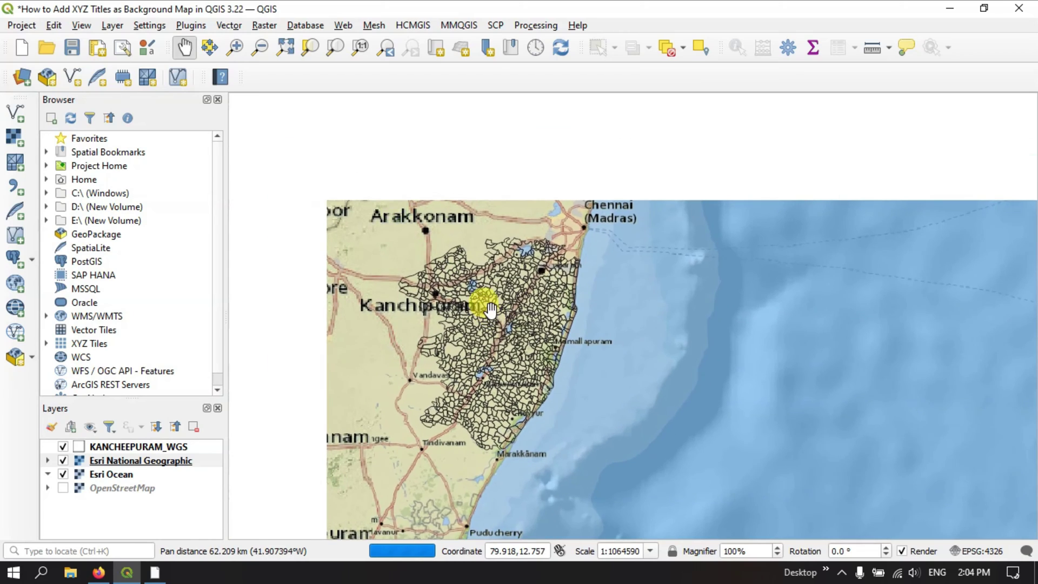
{"action": "scroll", "coordinate": [493, 348], "scroll_direction": "up", "scroll_amount": 1}
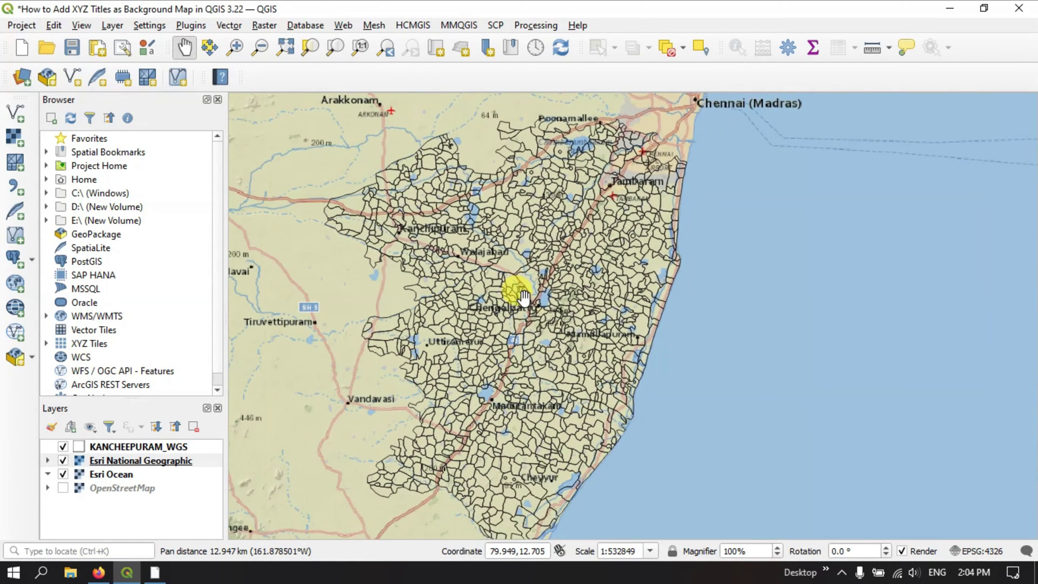
{"action": "scroll", "coordinate": [523, 294], "scroll_direction": "down", "scroll_amount": 1}
{"action": "scroll", "coordinate": [521, 297], "scroll_direction": "up", "scroll_amount": 1}
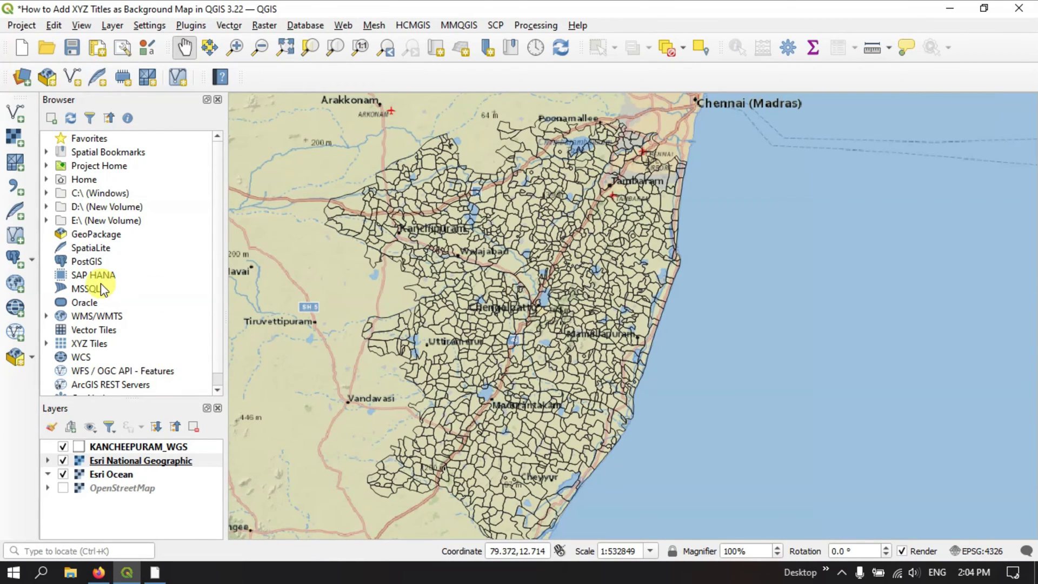
Reopen the Data Source Manager and start a New connection on the XYZ tab.
{"action": "left_click", "coordinate": [21, 80]}
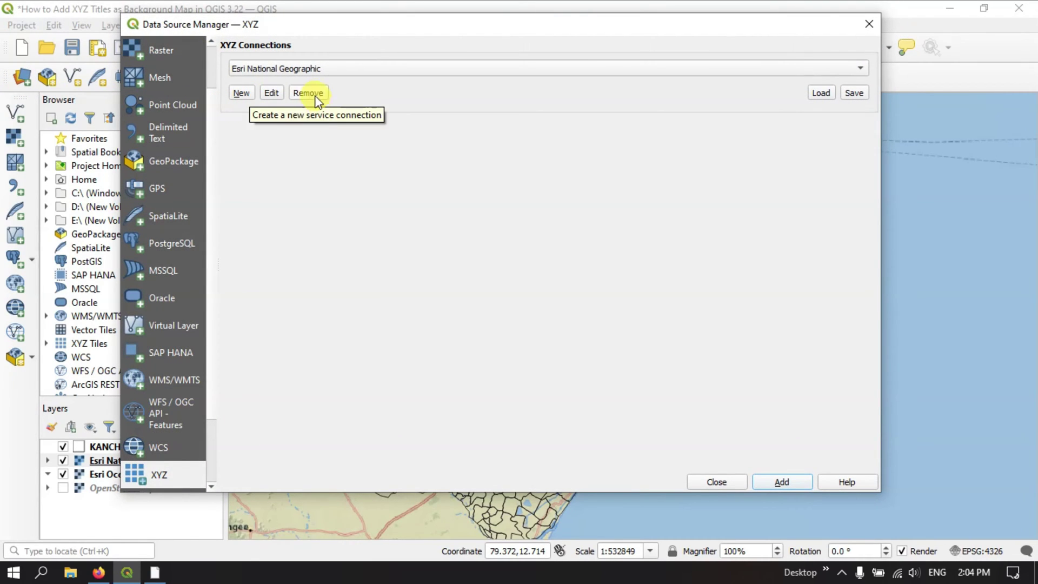
{"action": "left_click_drag", "start_coordinate": [315, 24], "coordinate": [320, 52]}
{"action": "left_click", "coordinate": [246, 119]}
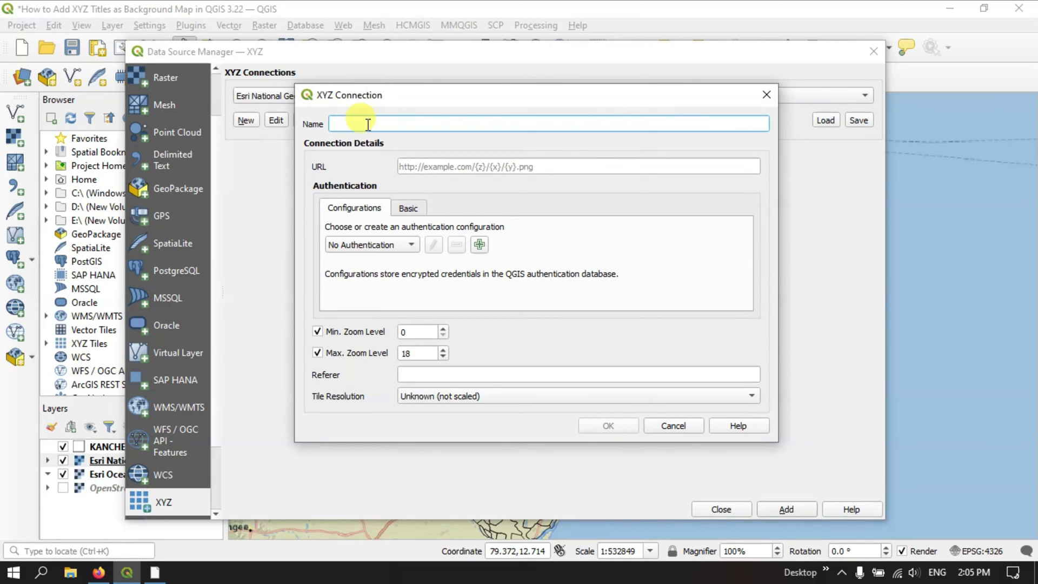
In Firefox, scroll the xyz-raster-sources readme to the naturalearthtiles row and select its name.
{"action": "left_click", "coordinate": [98, 571]}
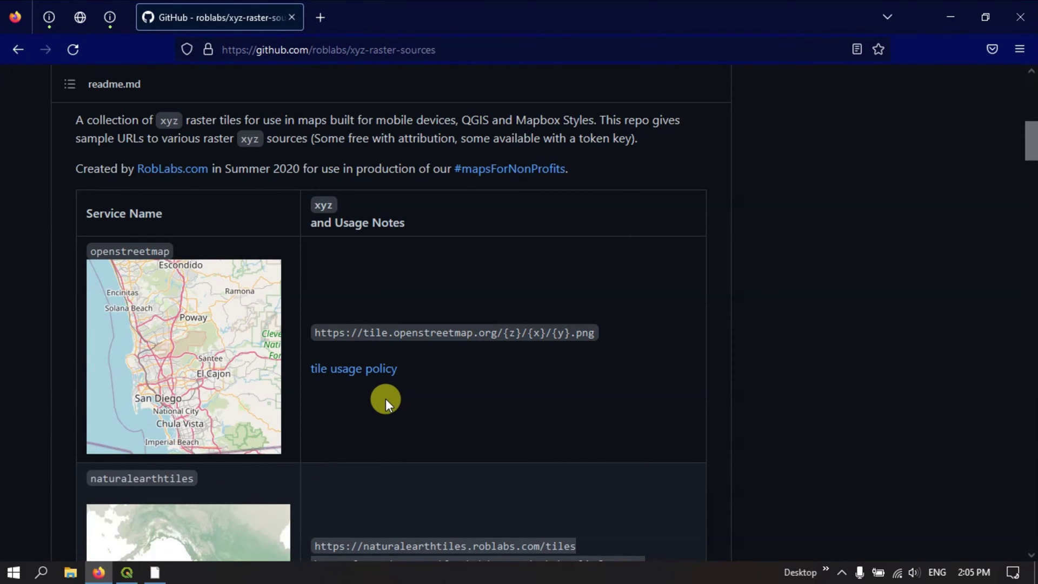
{"action": "scroll", "coordinate": [386, 397], "scroll_direction": "down", "scroll_amount": 3}
{"action": "scroll", "coordinate": [386, 398], "scroll_direction": "up", "scroll_amount": 3}
{"action": "scroll", "coordinate": [385, 397], "scroll_direction": "down", "scroll_amount": 3}
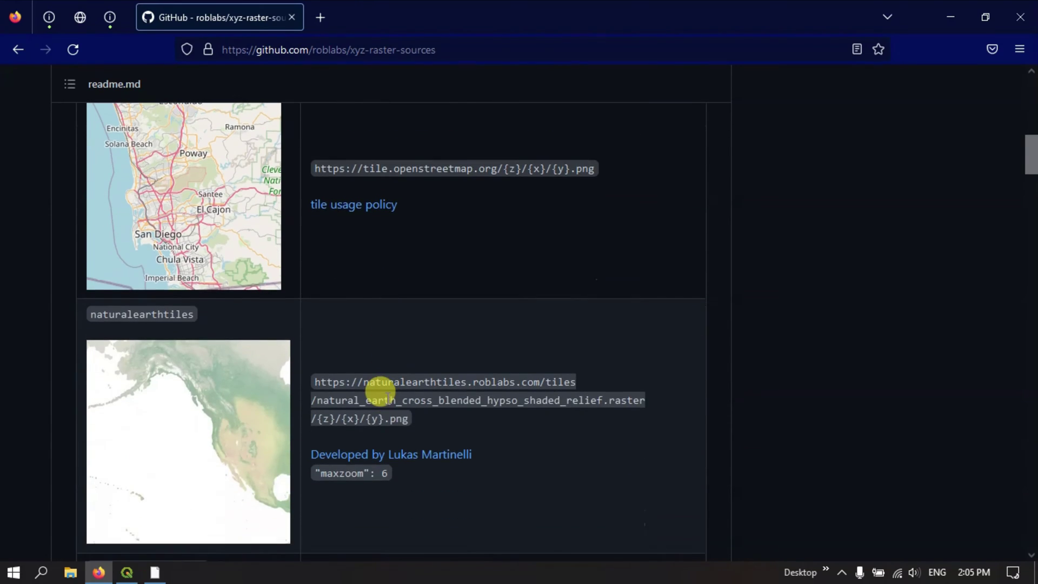
{"action": "scroll", "coordinate": [386, 398], "scroll_direction": "down", "scroll_amount": 2}
{"action": "scroll", "coordinate": [386, 397], "scroll_direction": "down", "scroll_amount": 2}
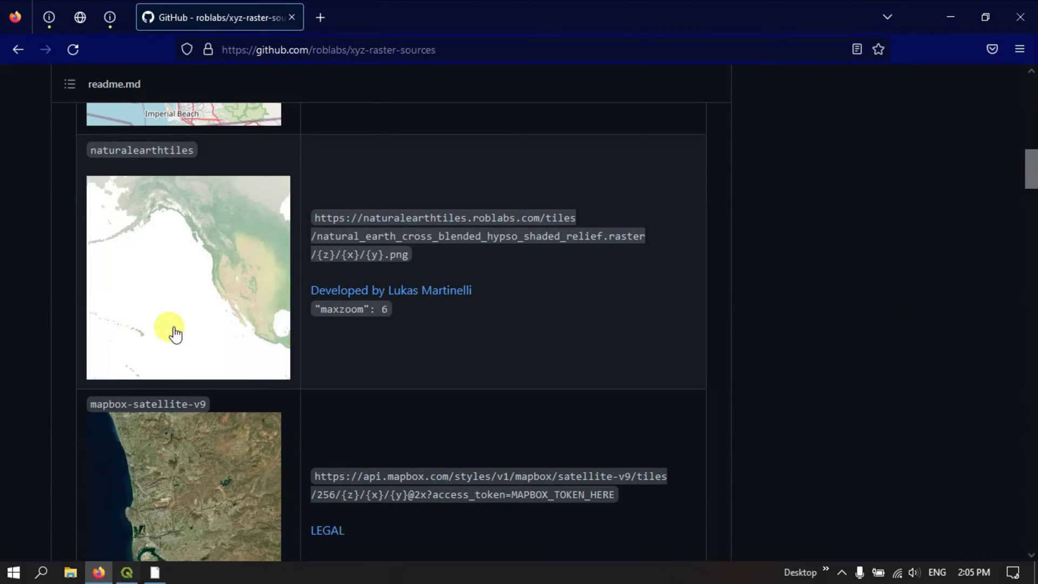
{"action": "left_click_drag", "start_coordinate": [209, 146], "coordinate": [93, 151]}
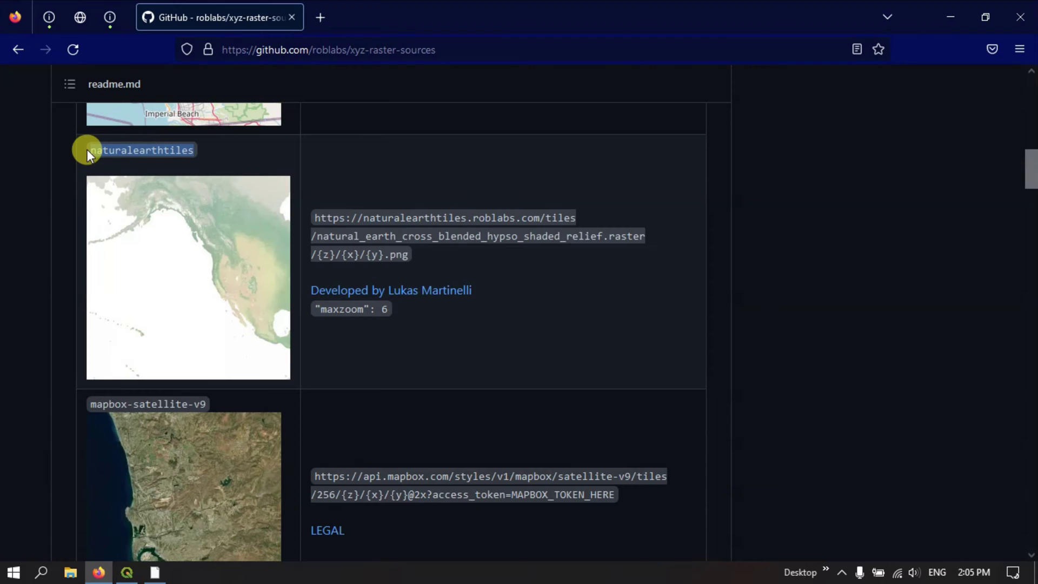
Name the connection naturalearthtiles, paste its tile URL from the GitHub readme, and save.
{"action": "left_click", "coordinate": [126, 572]}
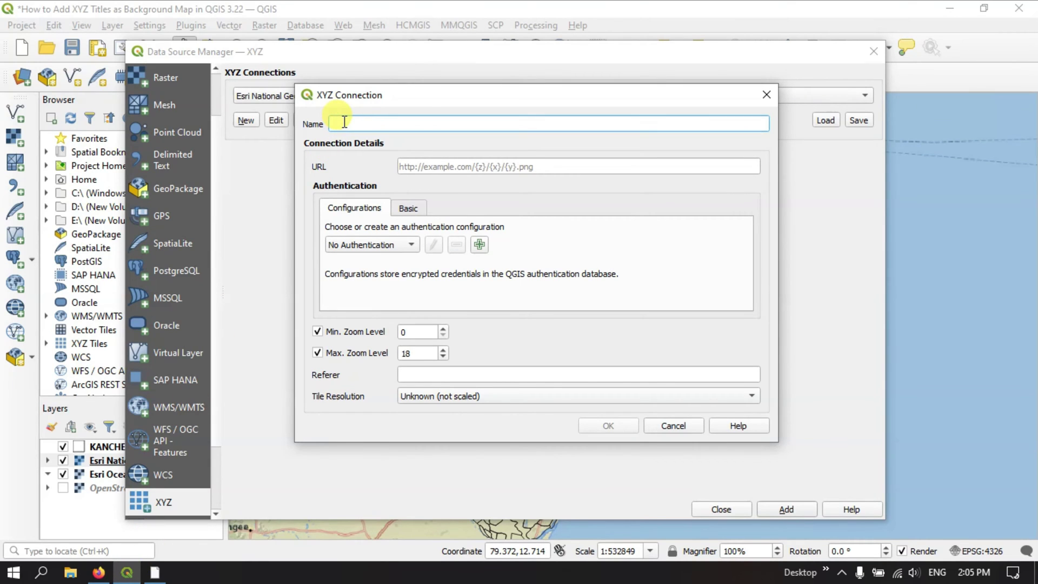
{"action": "left_click", "coordinate": [407, 167]}
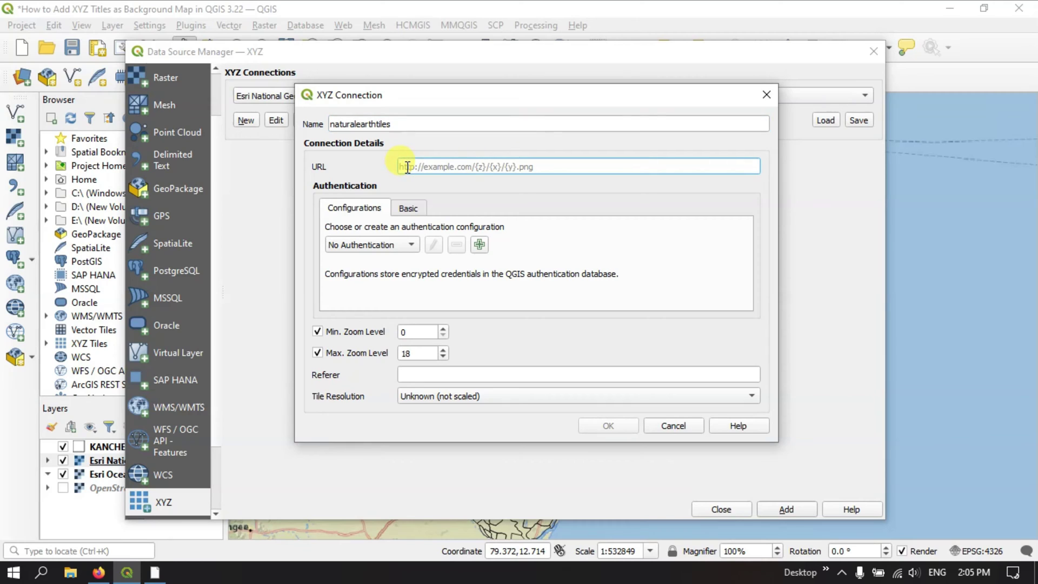
{"action": "left_click", "coordinate": [96, 567]}
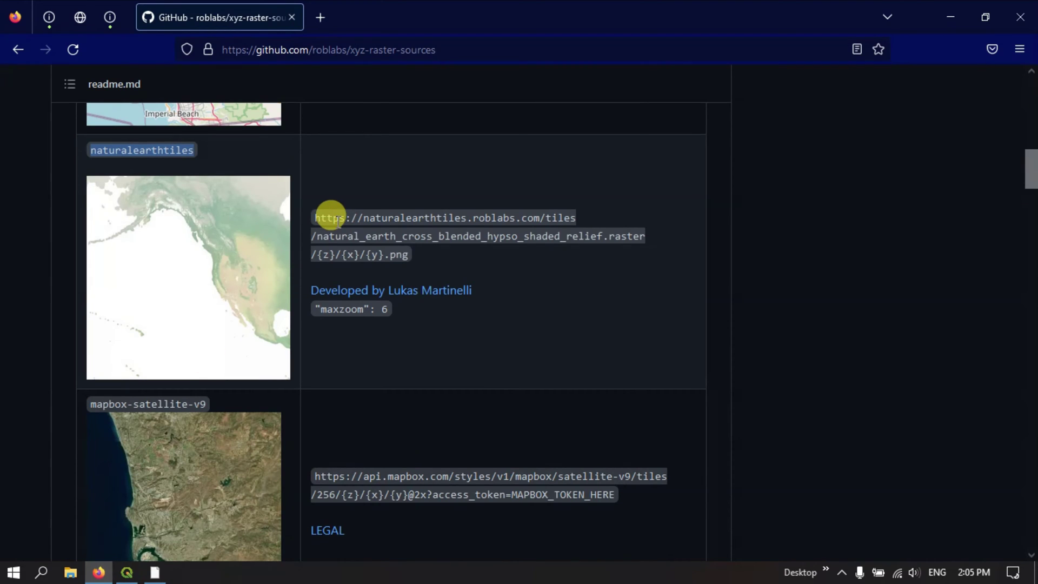
{"action": "left_click_drag", "start_coordinate": [315, 218], "coordinate": [409, 257]}
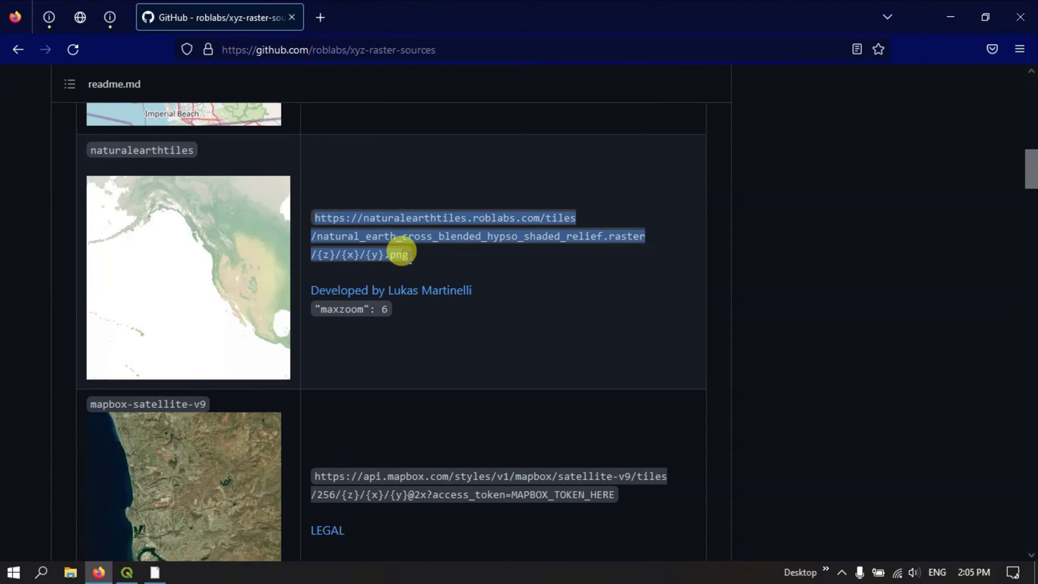
{"action": "left_click", "coordinate": [127, 571]}
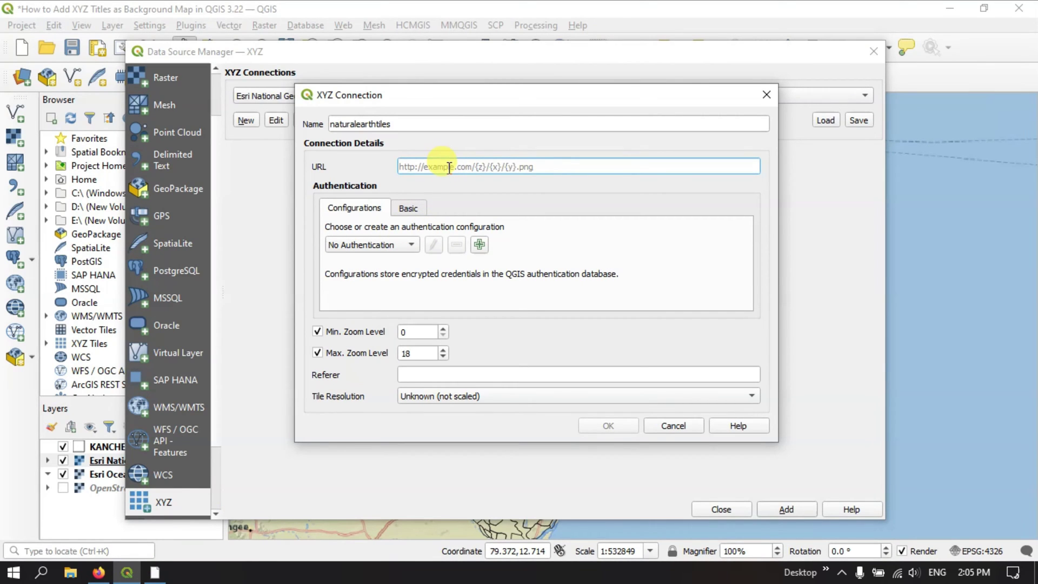
{"action": "type", "text": "https://tiles.roblabs.com/tiles/natural_earth_cross_blended_hypso_shaded_relief.raster/{z}/{x}/{y}.png"}
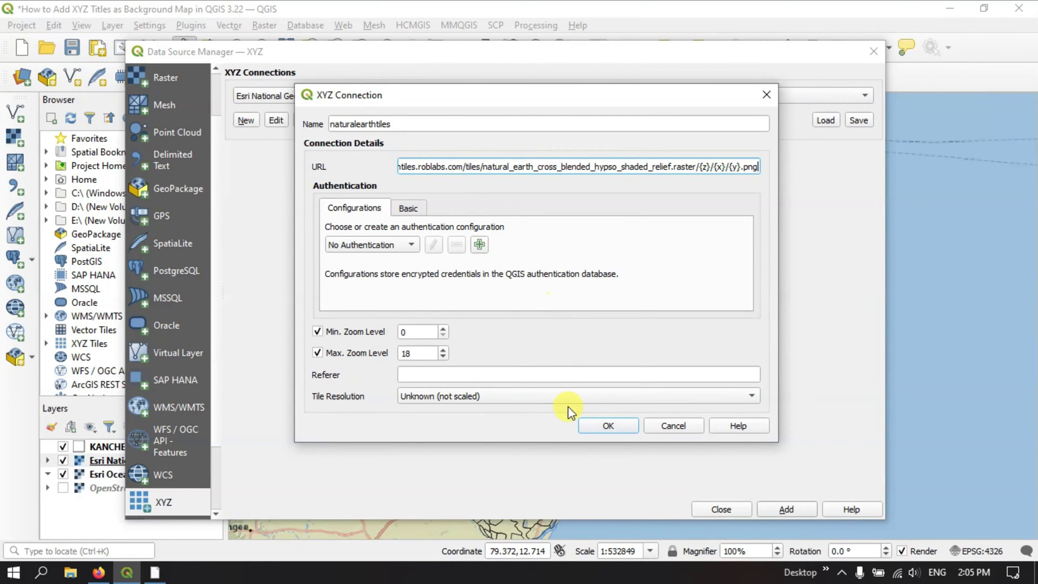
{"action": "left_click", "coordinate": [588, 427]}
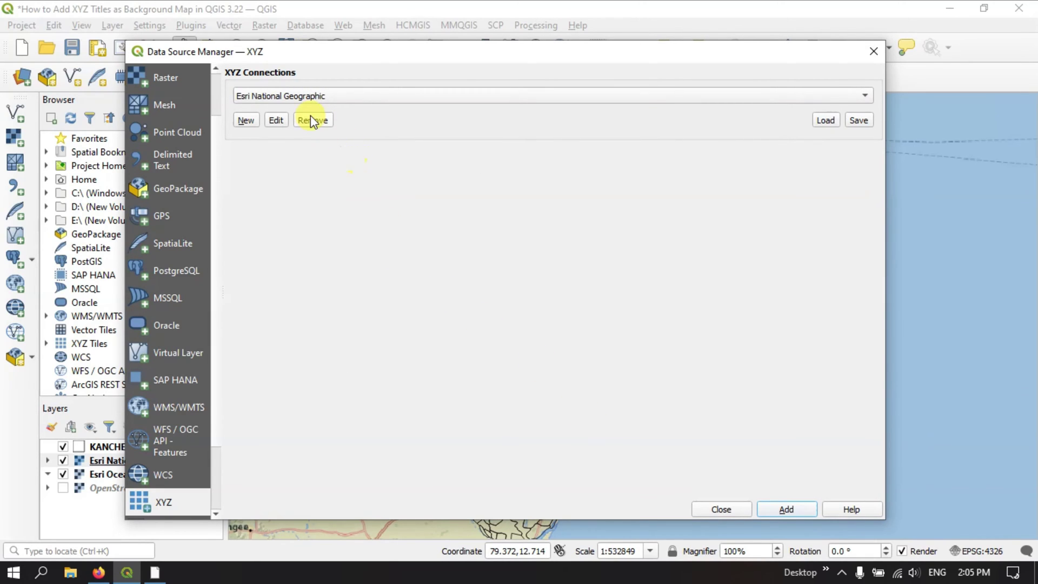
Pick naturalearthtiles from the saved XYZ connections and add it to the project as a layer.
{"action": "left_click", "coordinate": [312, 96]}
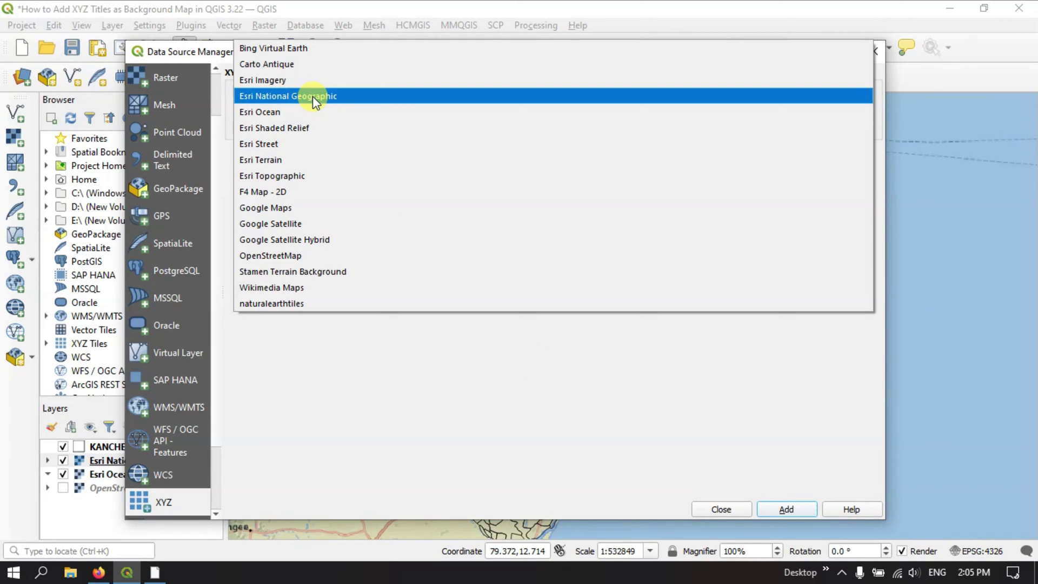
{"action": "left_click", "coordinate": [312, 96]}
{"action": "left_click", "coordinate": [312, 96]}
{"action": "left_click", "coordinate": [307, 305]}
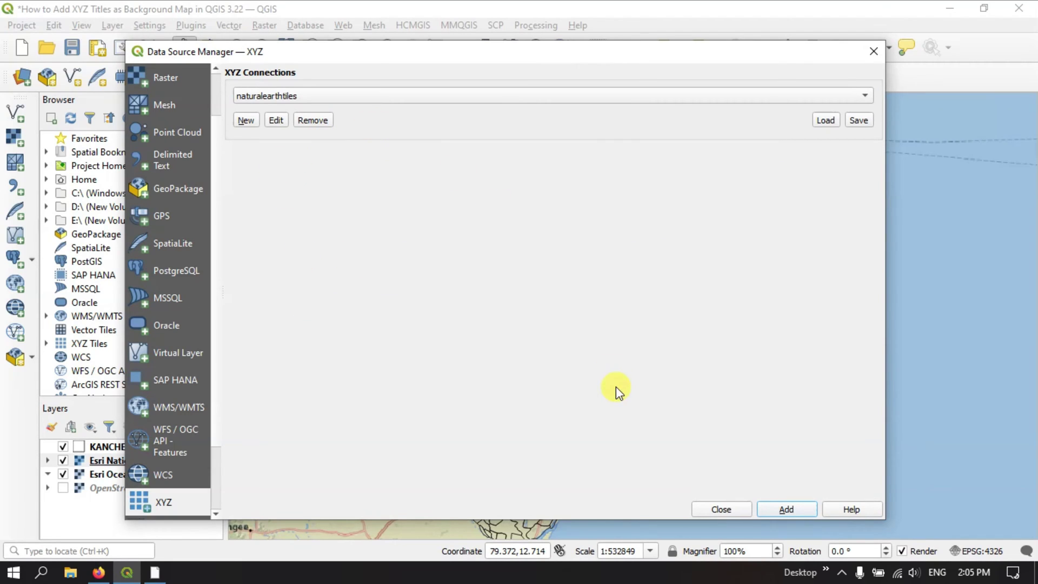
{"action": "left_click", "coordinate": [804, 509]}
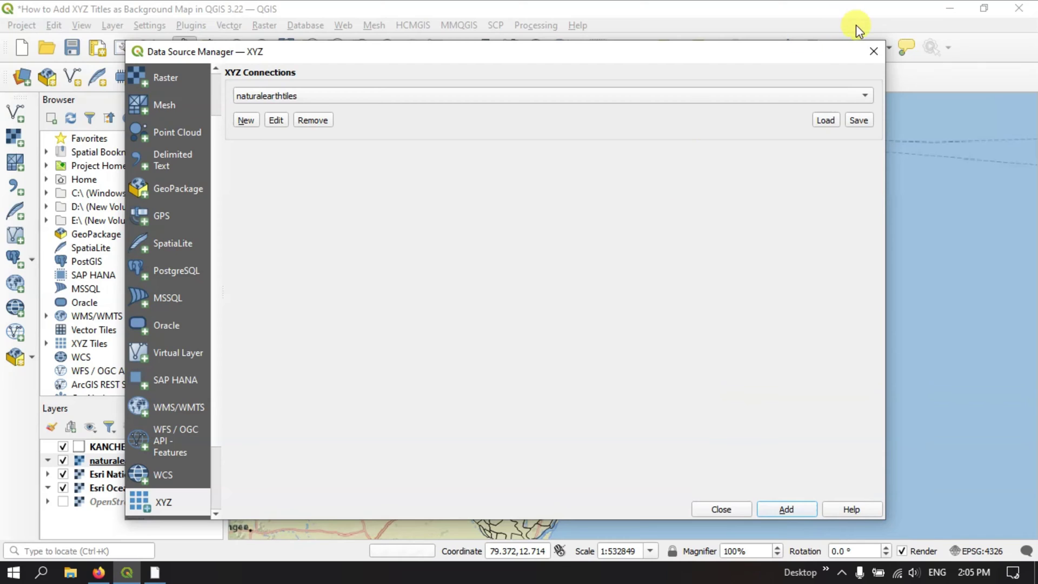
{"action": "left_click", "coordinate": [872, 54]}
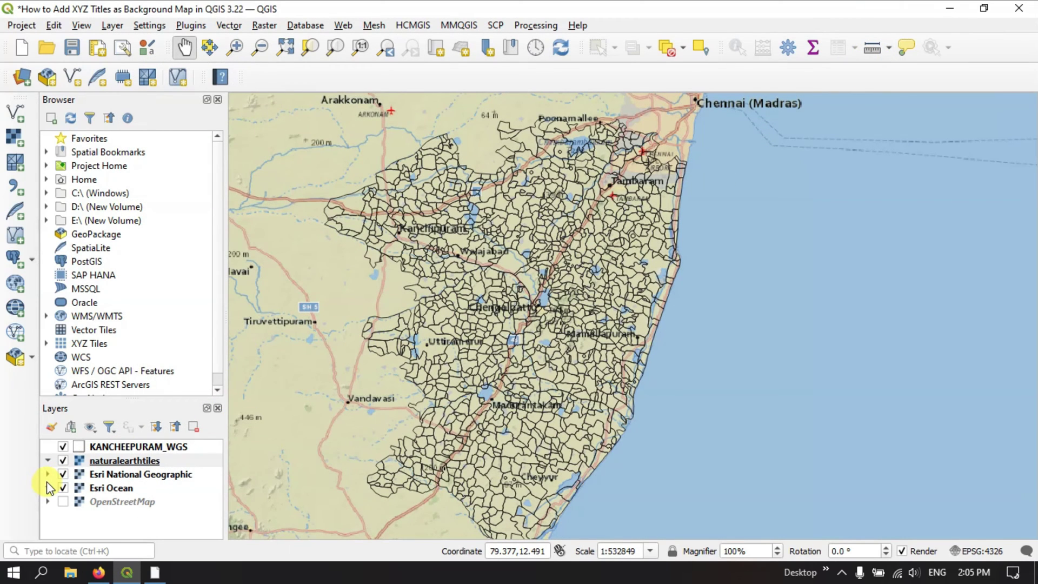
Hide the Esri National Geographic and Esri Ocean basemaps, leaving the Kancheepuram boundaries on a blank background.
{"action": "left_click", "coordinate": [63, 474]}
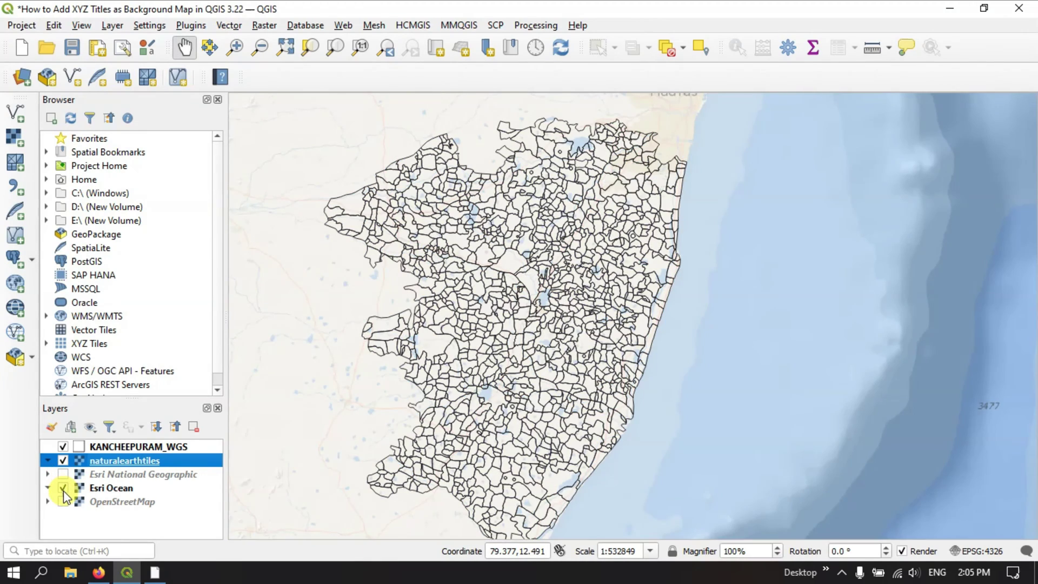
{"action": "left_click", "coordinate": [63, 488]}
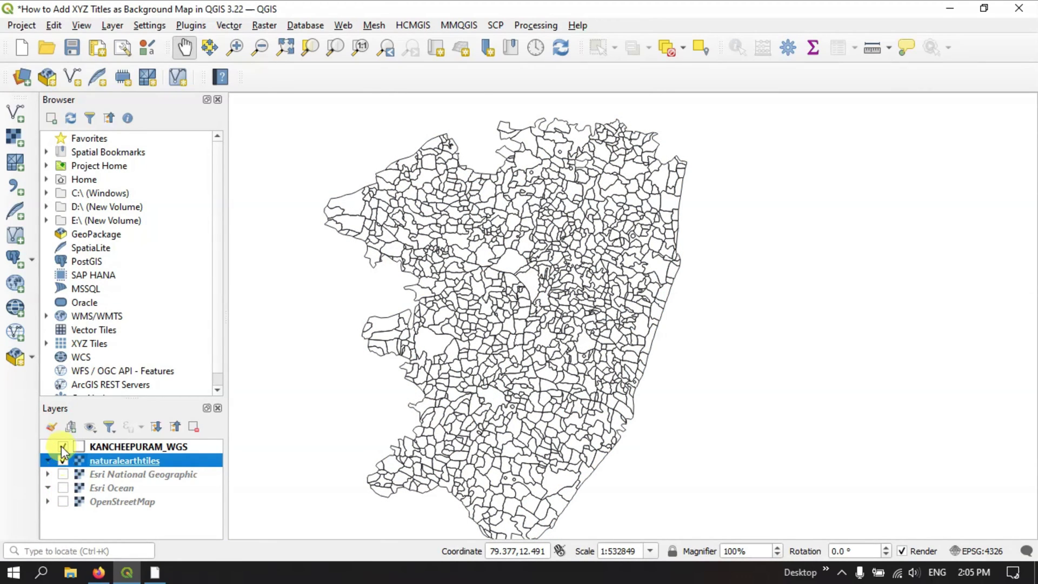
{"action": "scroll", "coordinate": [540, 319], "scroll_direction": "down", "scroll_amount": 1}
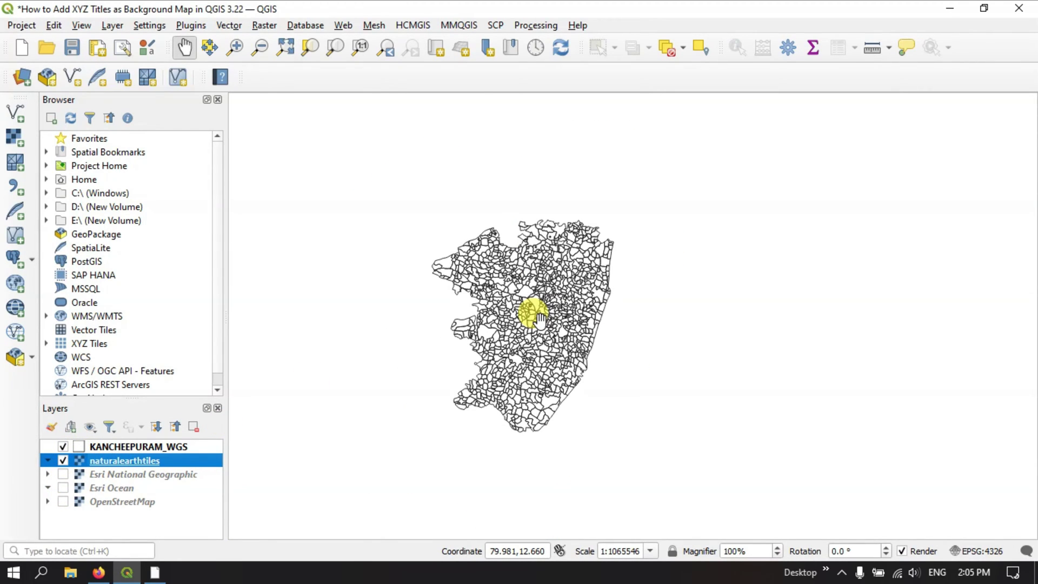
{"action": "scroll", "coordinate": [540, 319], "scroll_direction": "up", "scroll_amount": 2}
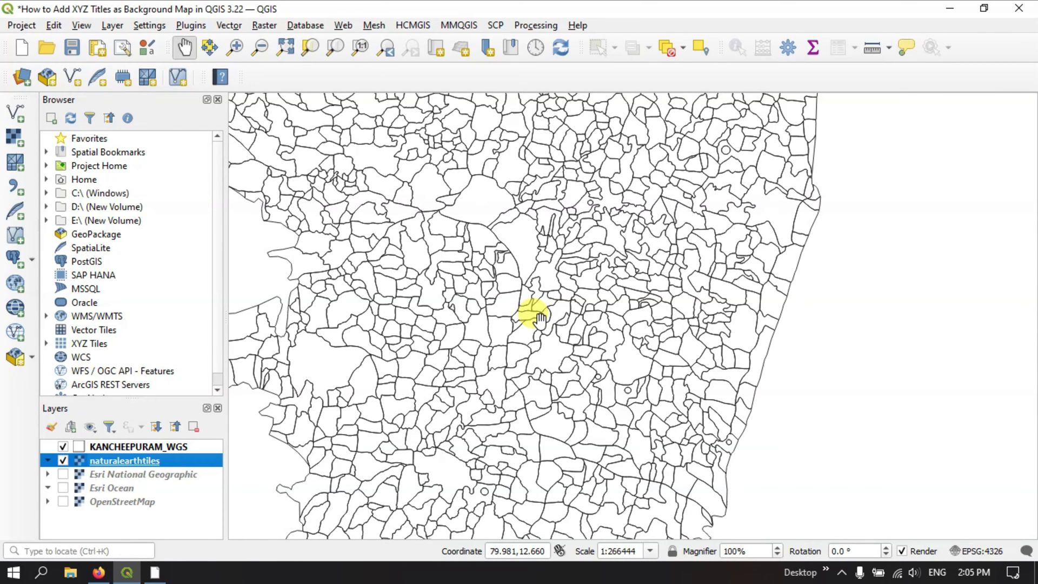
{"action": "scroll", "coordinate": [540, 319], "scroll_direction": "down", "scroll_amount": 1}
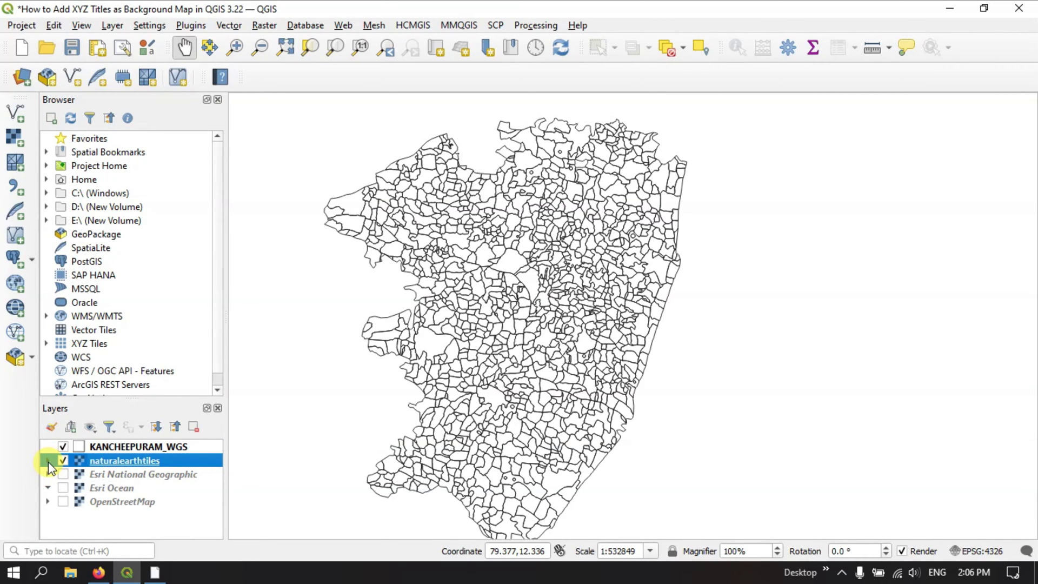
Zoom the map to the naturalearthtiles layer's full extent.
{"action": "left_click", "coordinate": [162, 447]}
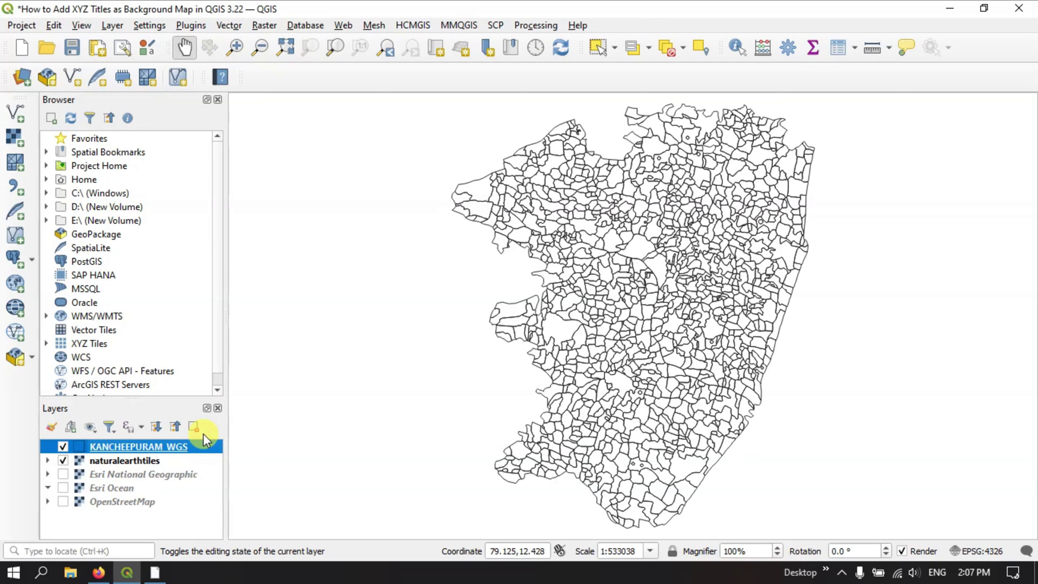
{"action": "left_click", "coordinate": [123, 461]}
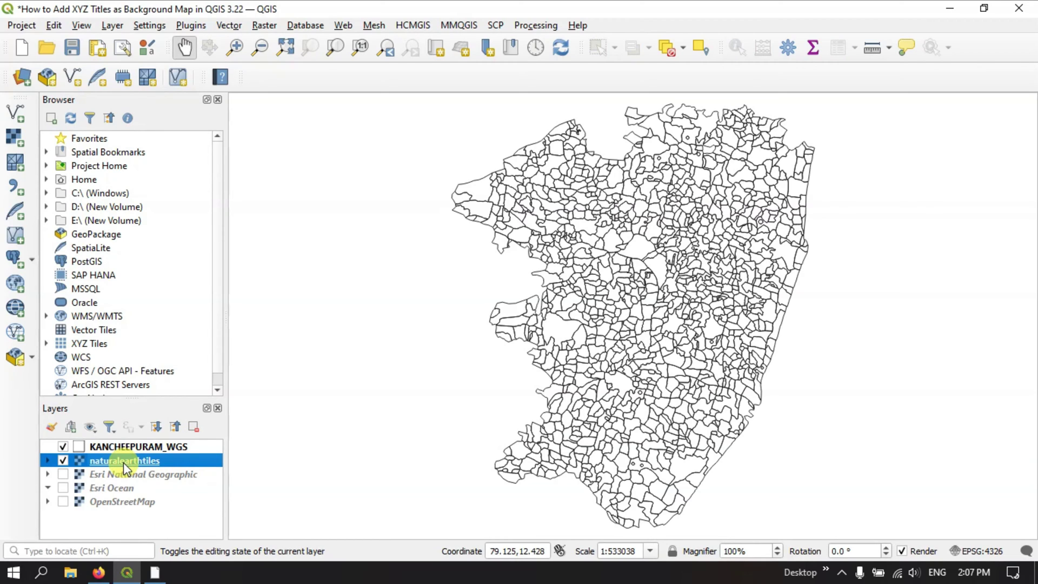
{"action": "right_click", "coordinate": [123, 462]}
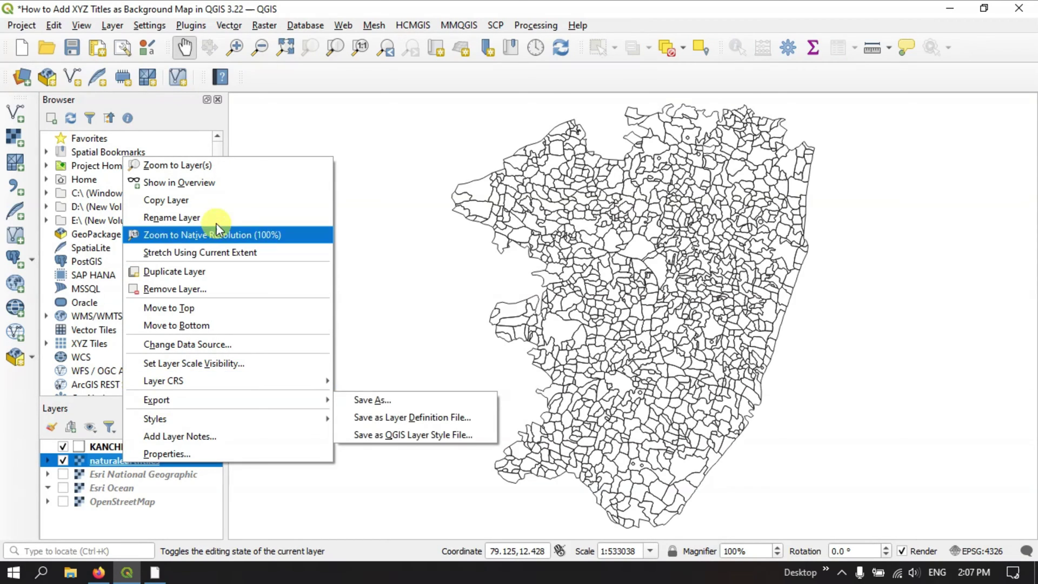
{"action": "left_click", "coordinate": [234, 165]}
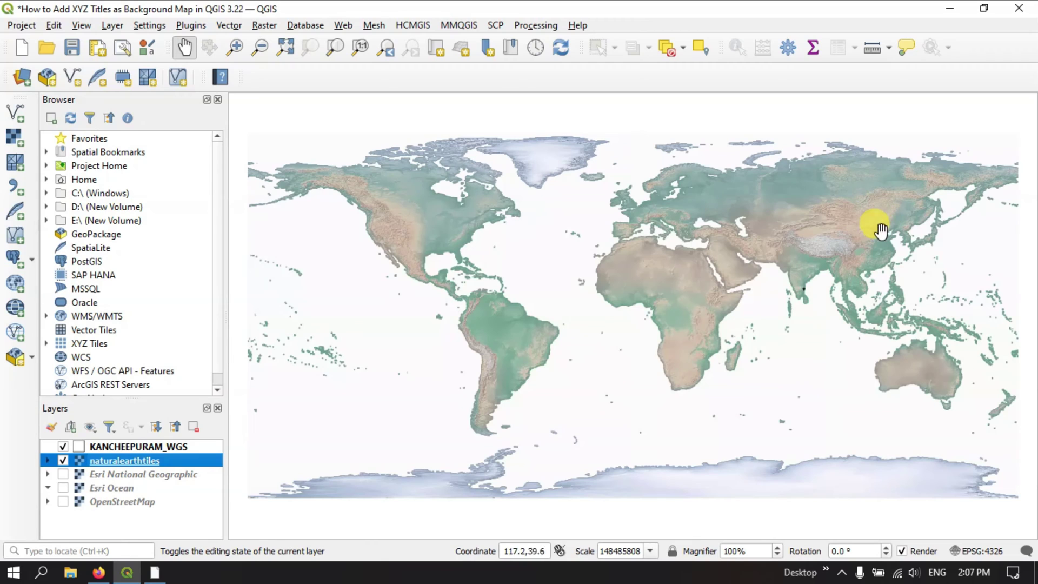
Zoom in toward Kancheepuram and back out until the shaded-relief tiles render over south India.
{"action": "scroll", "coordinate": [832, 279], "scroll_direction": "up", "scroll_amount": 1}
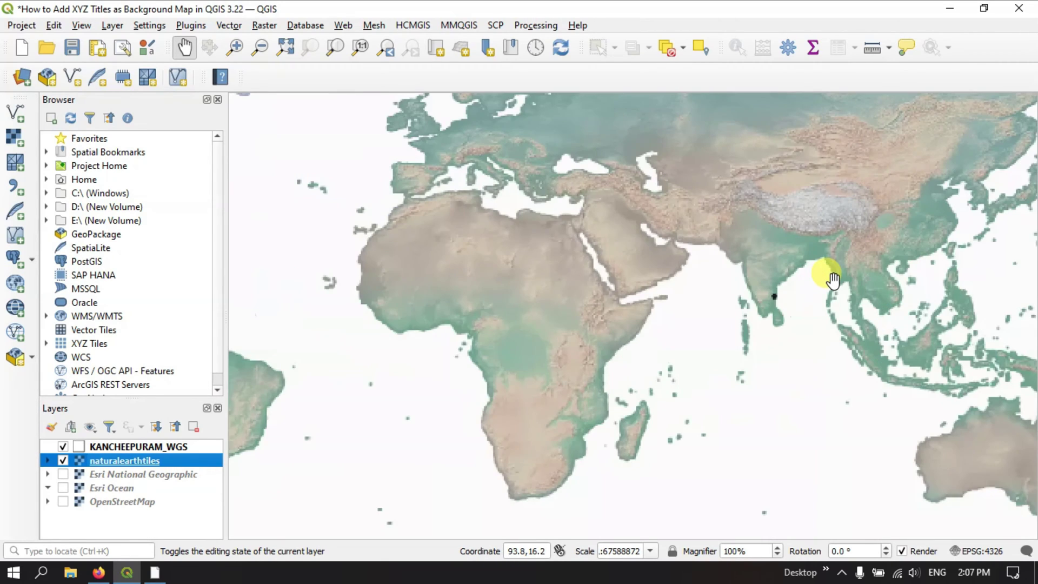
{"action": "scroll", "coordinate": [827, 276], "scroll_direction": "up", "scroll_amount": 2}
{"action": "scroll", "coordinate": [643, 322], "scroll_direction": "up", "scroll_amount": 1}
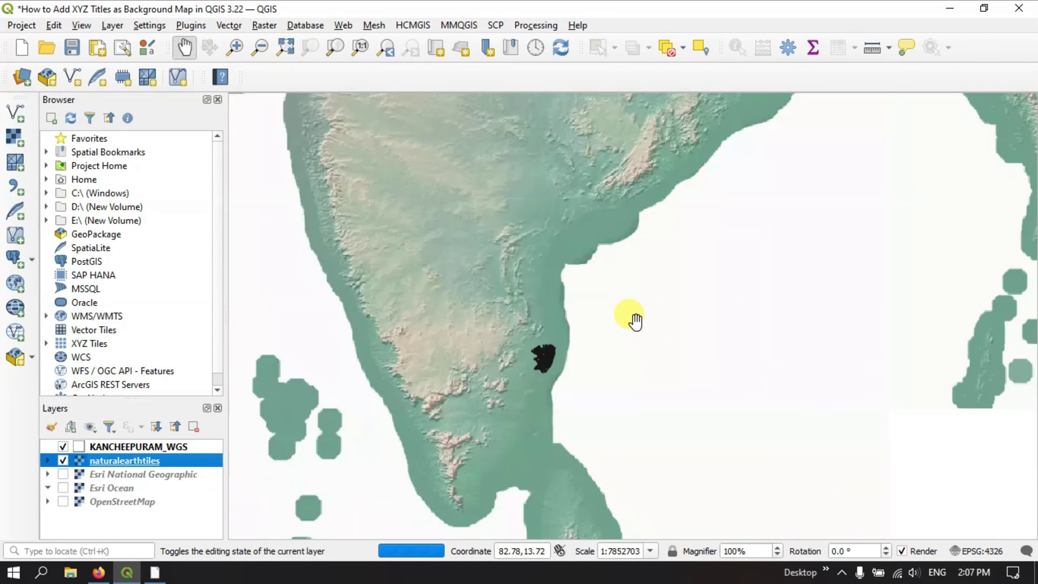
{"action": "scroll", "coordinate": [542, 350], "scroll_direction": "up", "scroll_amount": 1}
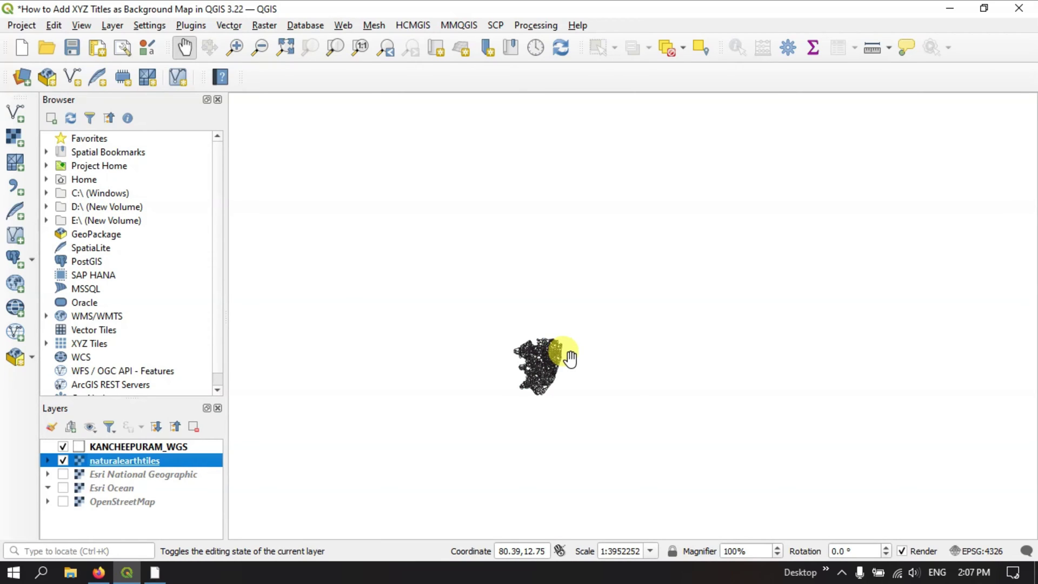
{"action": "scroll", "coordinate": [570, 357], "scroll_direction": "up", "scroll_amount": 2}
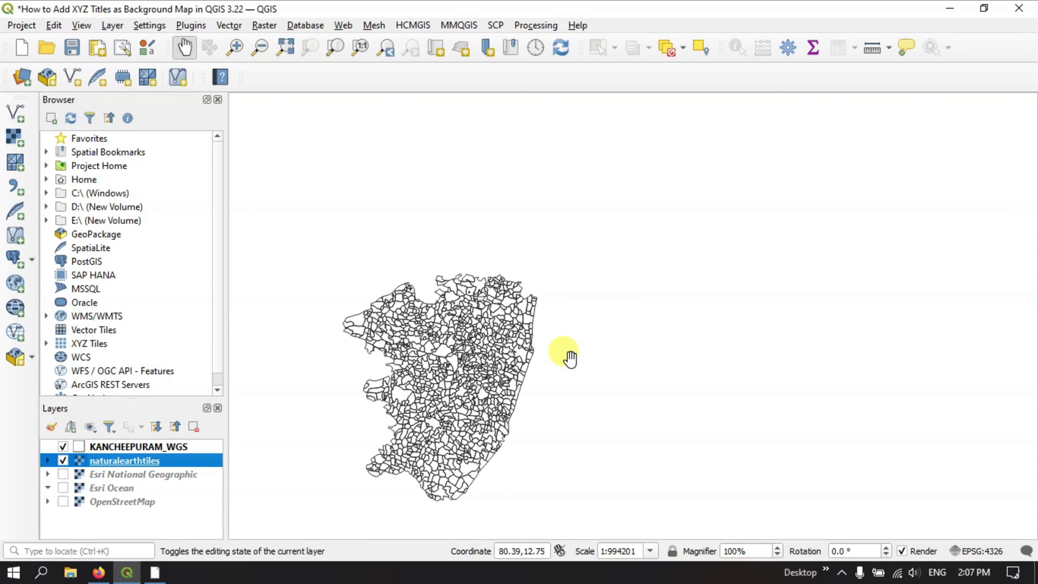
{"action": "scroll", "coordinate": [543, 363], "scroll_direction": "down", "scroll_amount": 2}
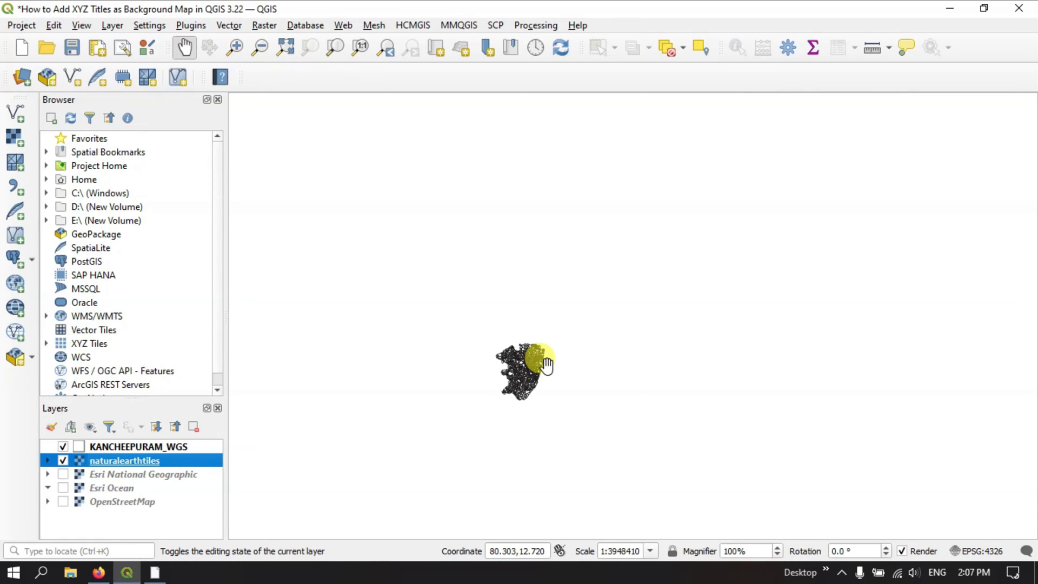
{"action": "scroll", "coordinate": [545, 364], "scroll_direction": "down", "scroll_amount": 1}
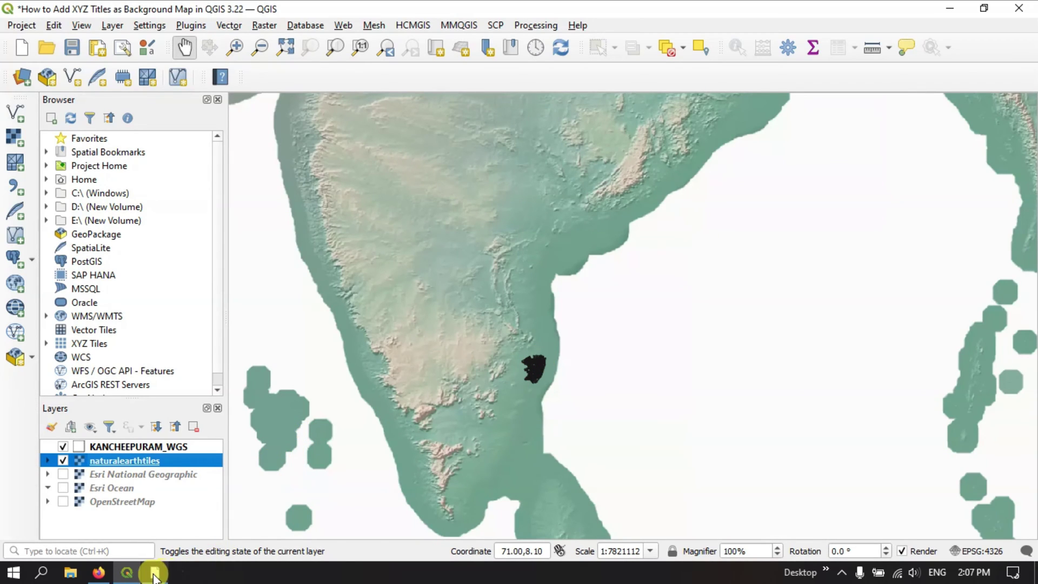
In Firefox, select the arcgis-world-imagery-ZYX tile URL from the GitHub readme, then return to QGIS.
{"action": "left_click", "coordinate": [102, 539]}
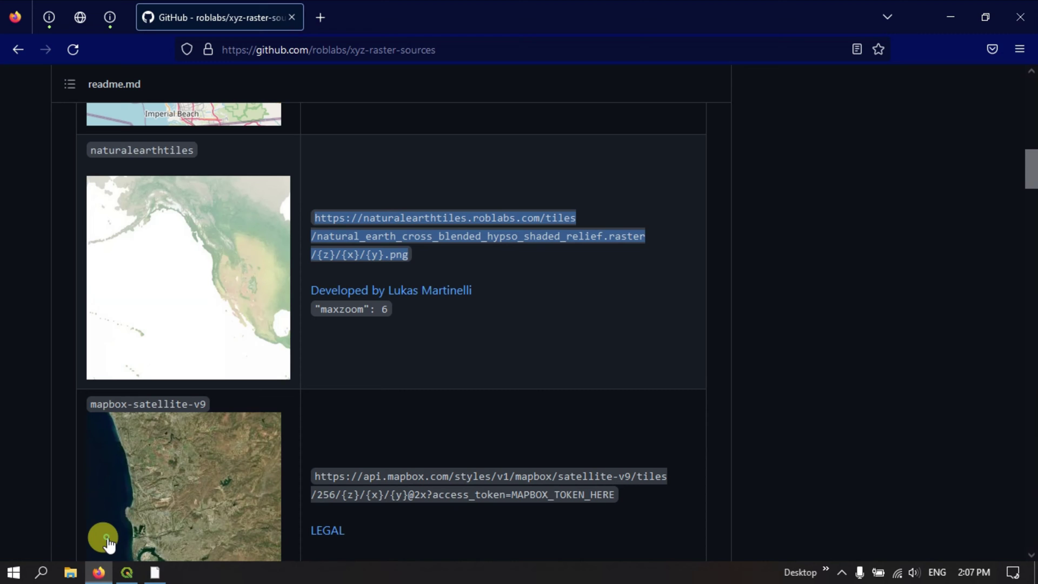
{"action": "scroll", "coordinate": [249, 419], "scroll_direction": "down", "scroll_amount": 3}
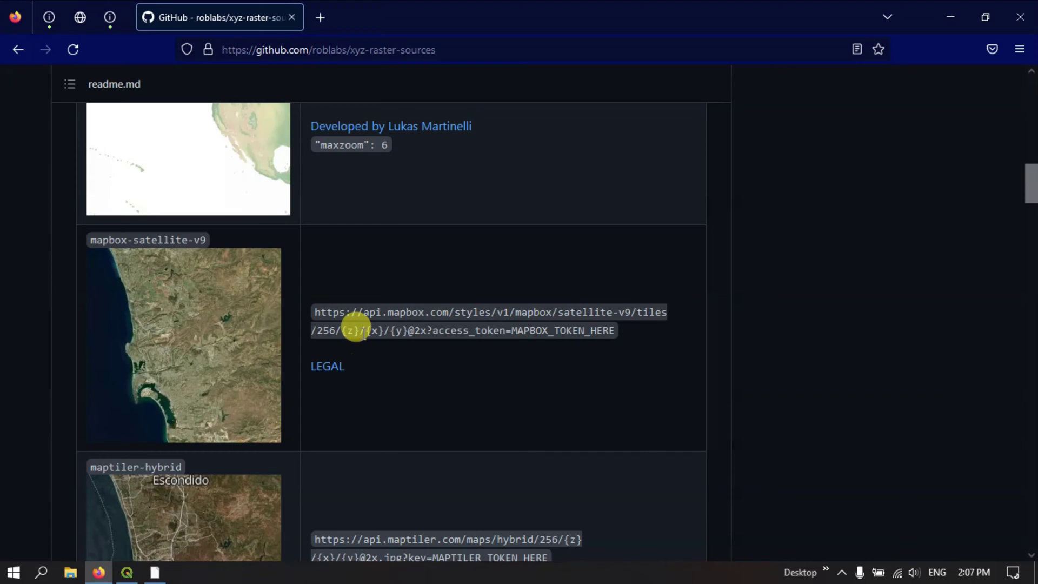
{"action": "scroll", "coordinate": [363, 330], "scroll_direction": "down", "scroll_amount": 6}
{"action": "scroll", "coordinate": [364, 330], "scroll_direction": "down", "scroll_amount": 5}
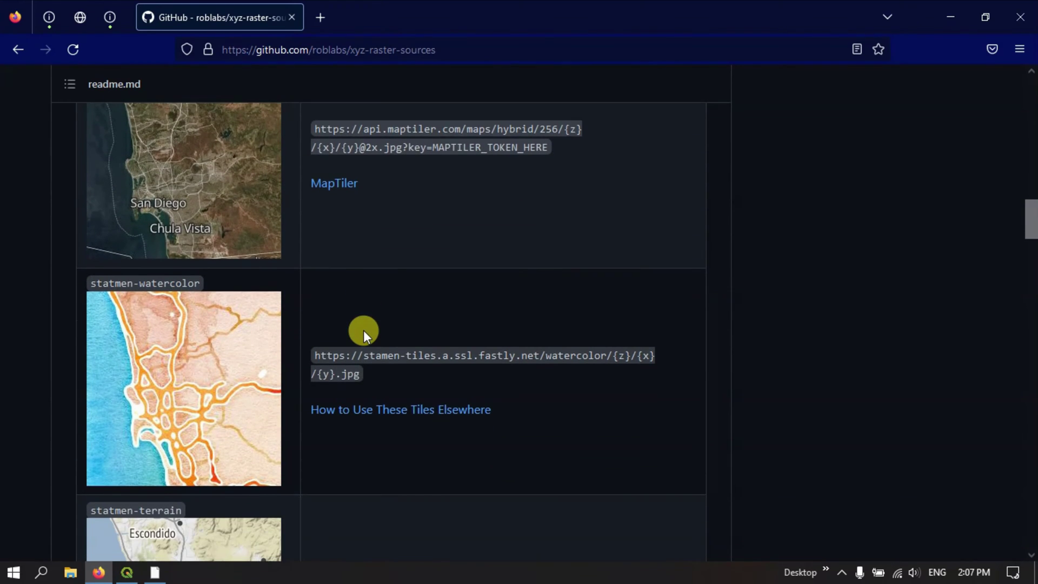
{"action": "scroll", "coordinate": [363, 330], "scroll_direction": "down", "scroll_amount": 10}
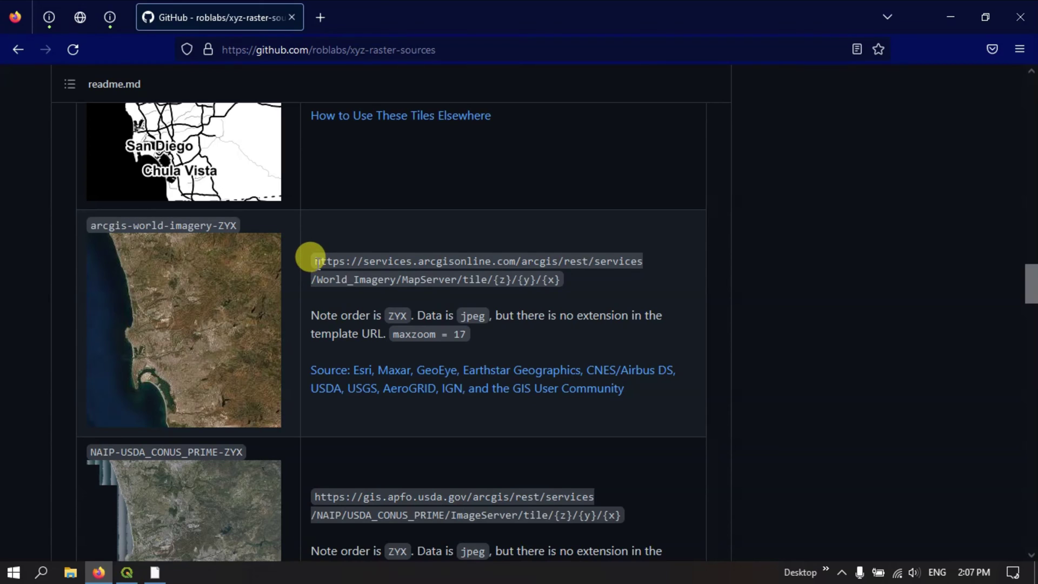
{"action": "left_click_drag", "start_coordinate": [315, 262], "coordinate": [573, 276]}
{"action": "key", "text": "ctrl+c"}
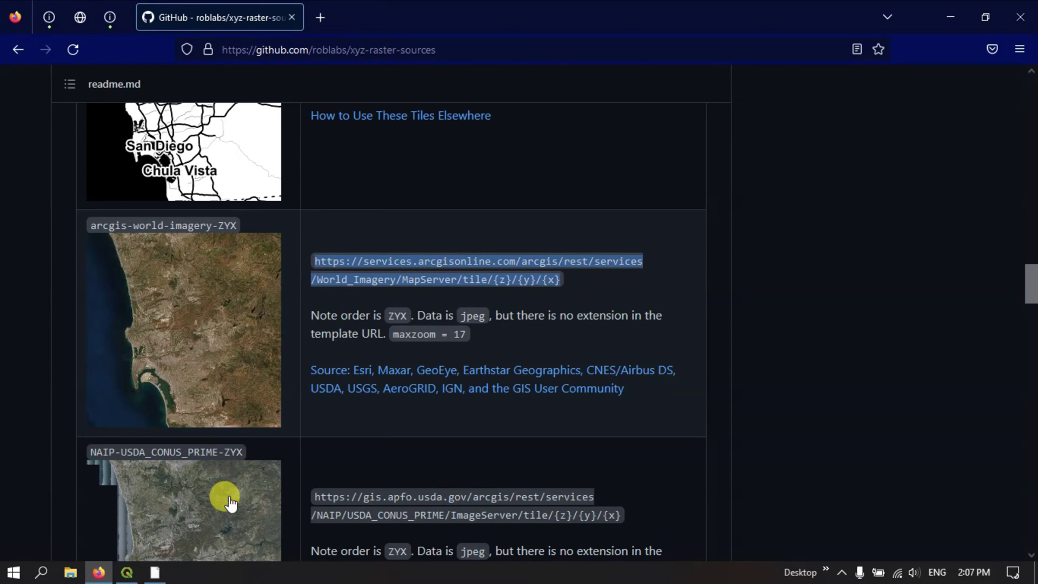
{"action": "left_click", "coordinate": [126, 571]}
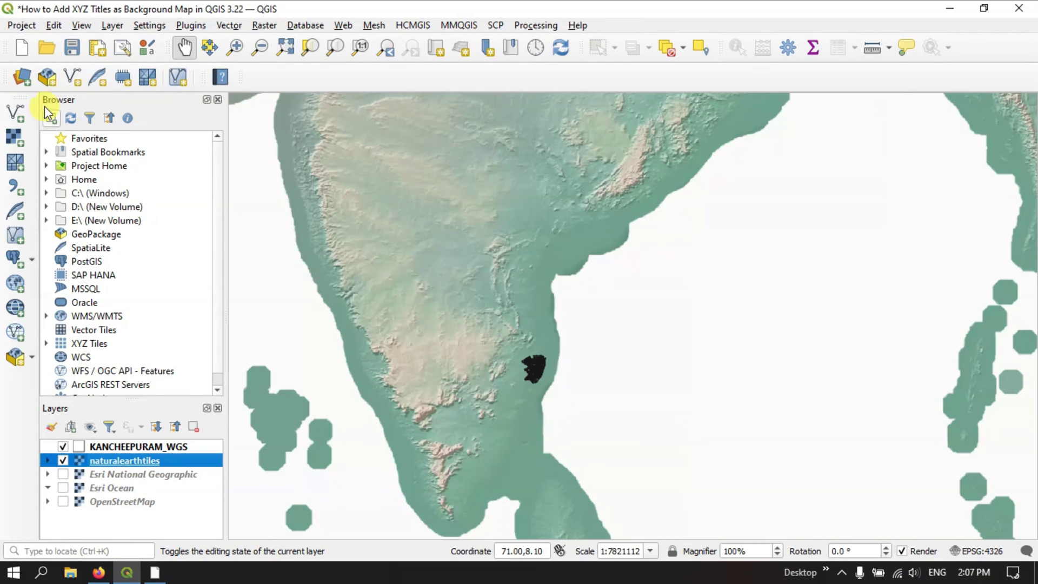
Create an XYZ connection named 'ESRI Image' using the pasted World_Imagery tile URL.
{"action": "left_click", "coordinate": [21, 77]}
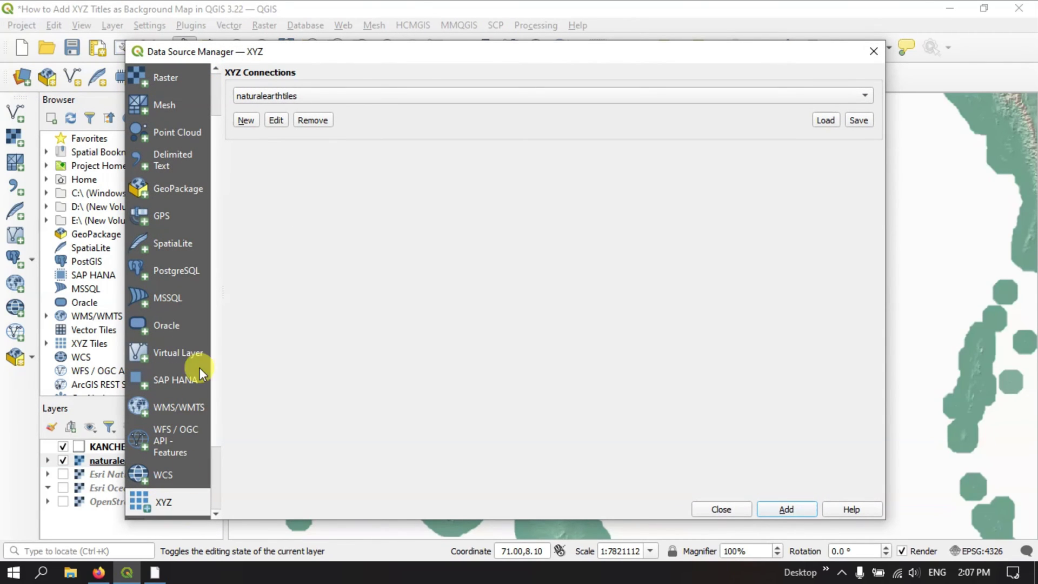
{"action": "left_click", "coordinate": [248, 119]}
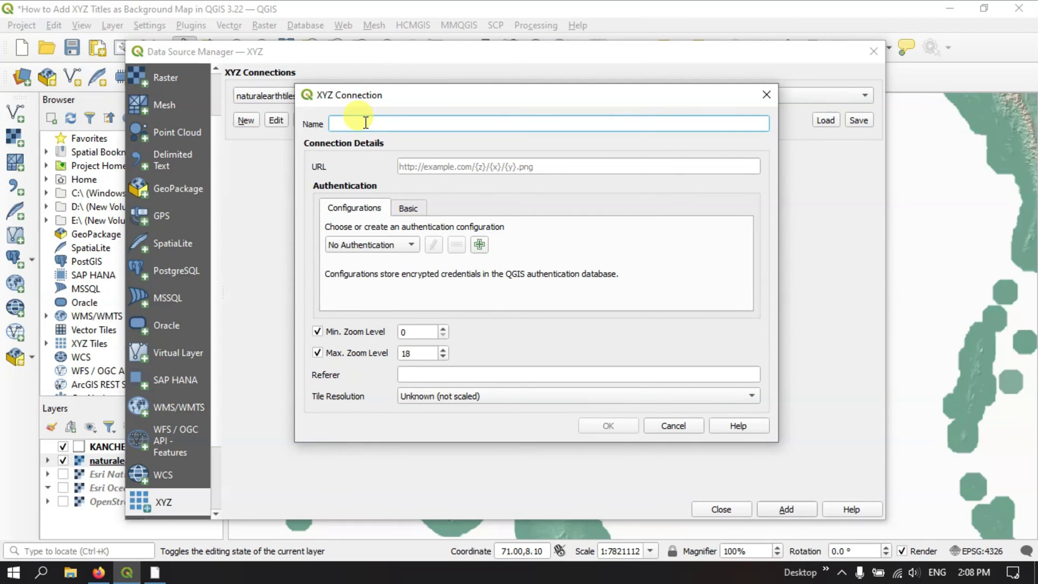
{"action": "type", "text": "ESRI Image"}
{"action": "left_click", "coordinate": [454, 166]}
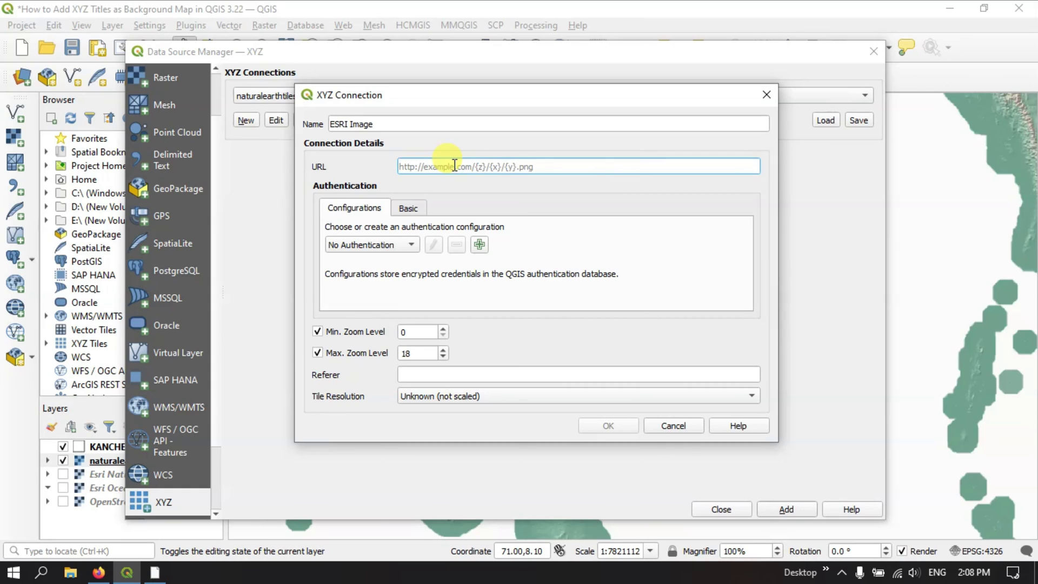
{"action": "key", "text": "ctrl+v"}
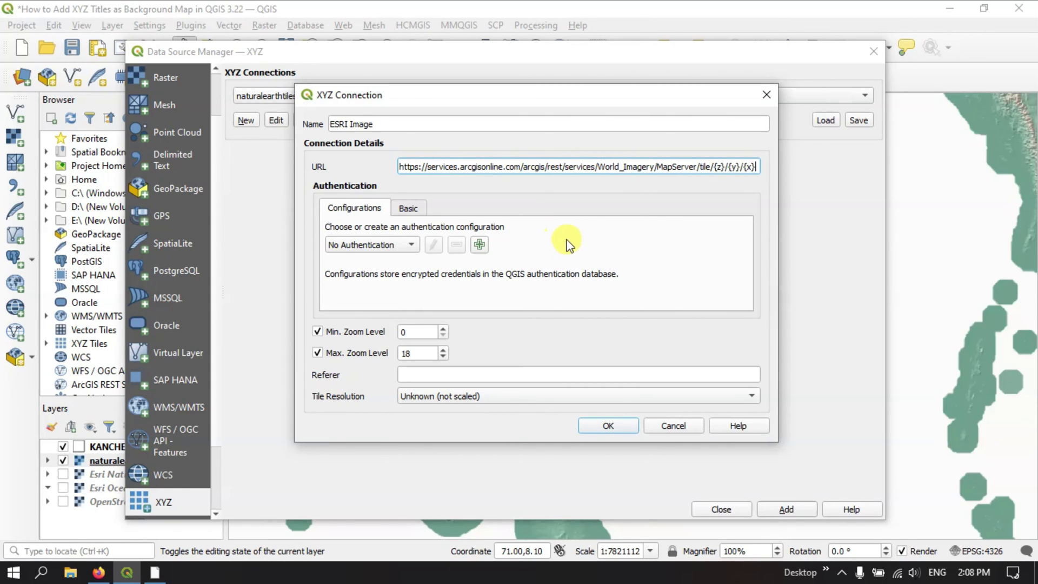
{"action": "left_click", "coordinate": [619, 428]}
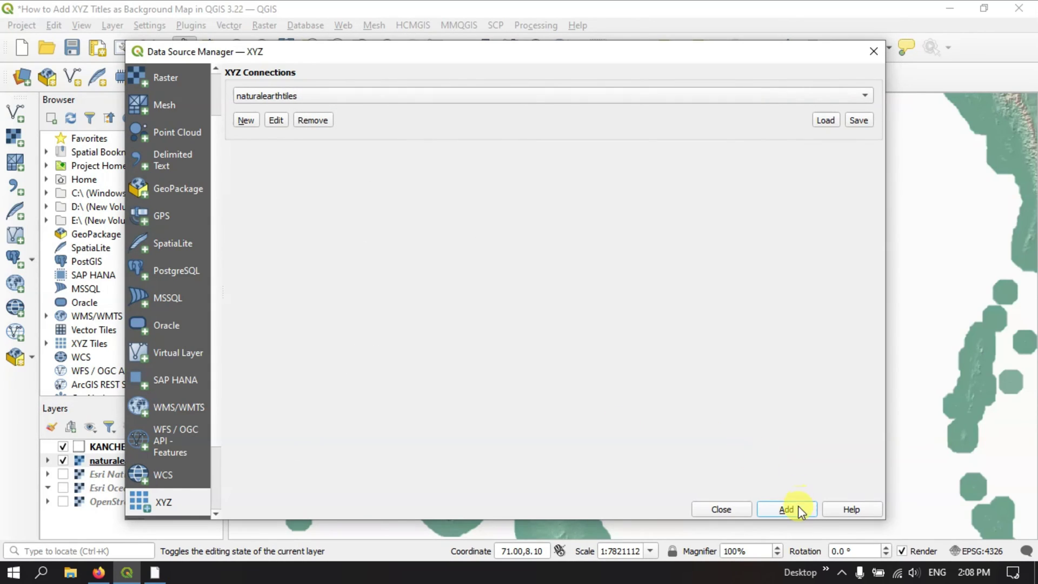
Close the Data Source Manager and remove the duplicate naturalearthtiles layer it added.
{"action": "left_click", "coordinate": [797, 508]}
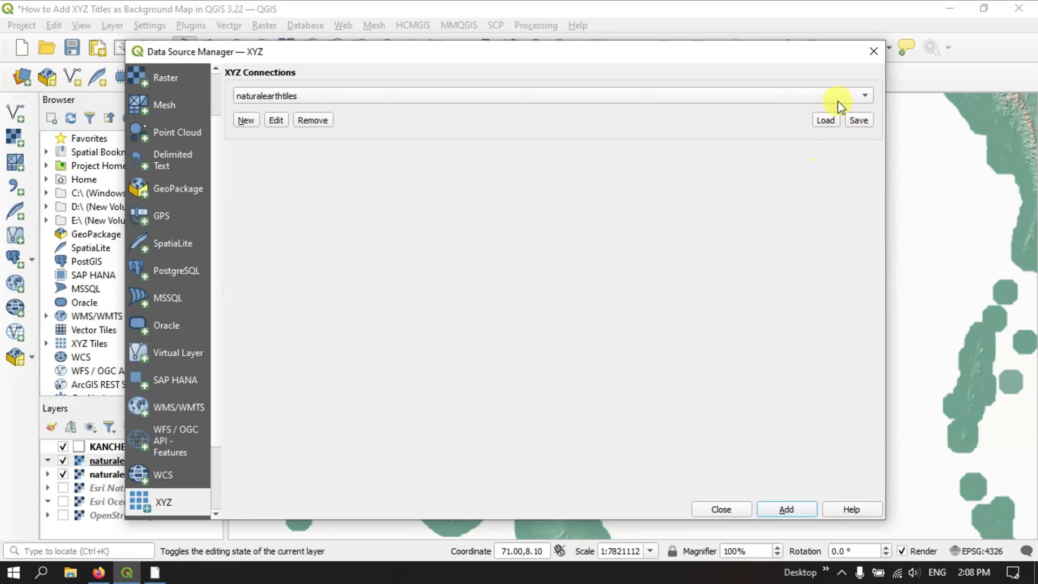
{"action": "left_click", "coordinate": [866, 52]}
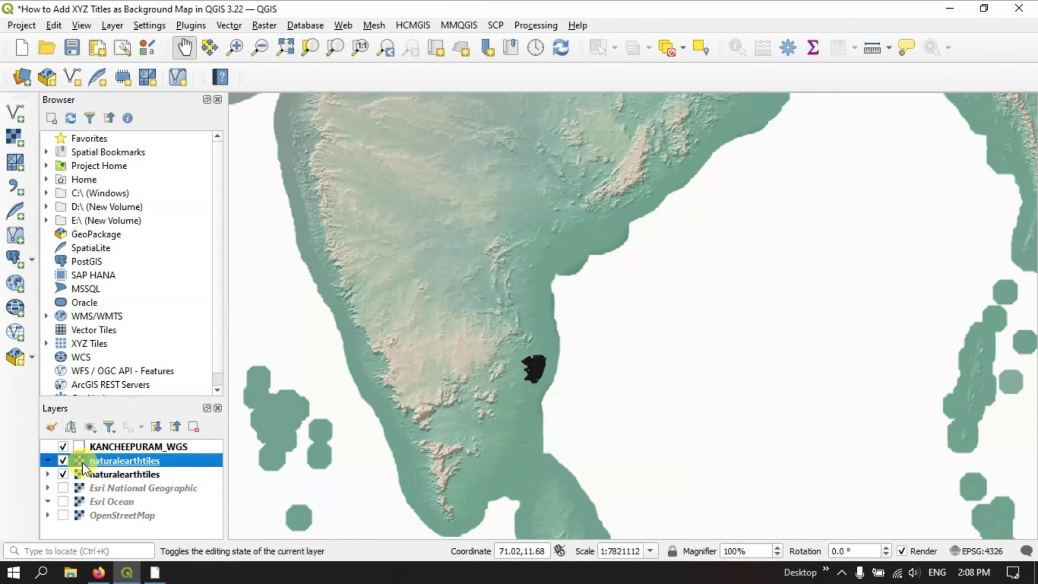
{"action": "left_click", "coordinate": [60, 460]}
{"action": "right_click", "coordinate": [100, 462]}
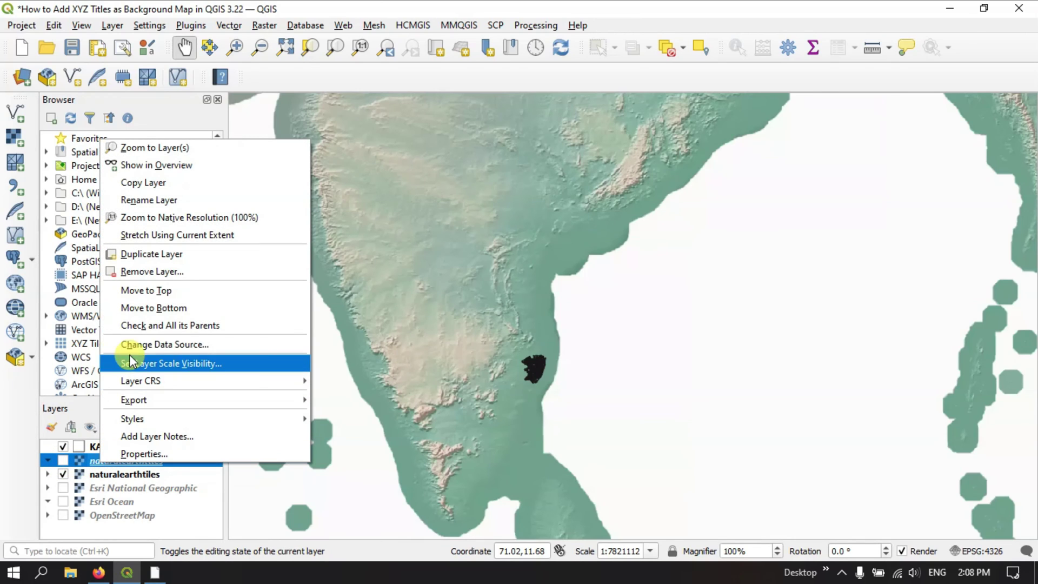
{"action": "left_click", "coordinate": [150, 270]}
{"action": "left_click", "coordinate": [494, 305]}
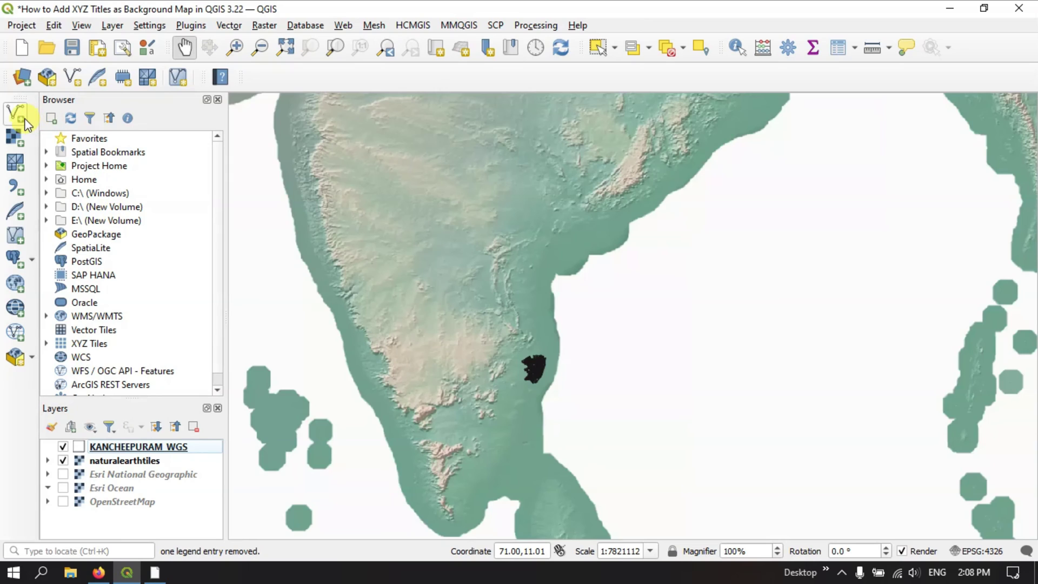
Add the ESRI Image XYZ connection to the project as a satellite basemap layer.
{"action": "left_click", "coordinate": [21, 77]}
{"action": "left_click", "coordinate": [282, 95]}
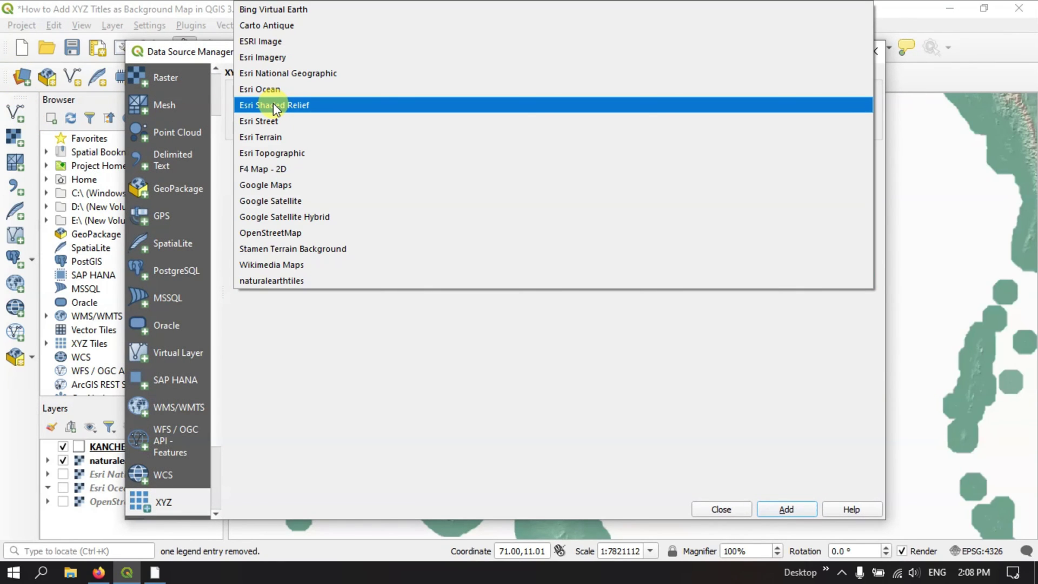
{"action": "left_click", "coordinate": [294, 44]}
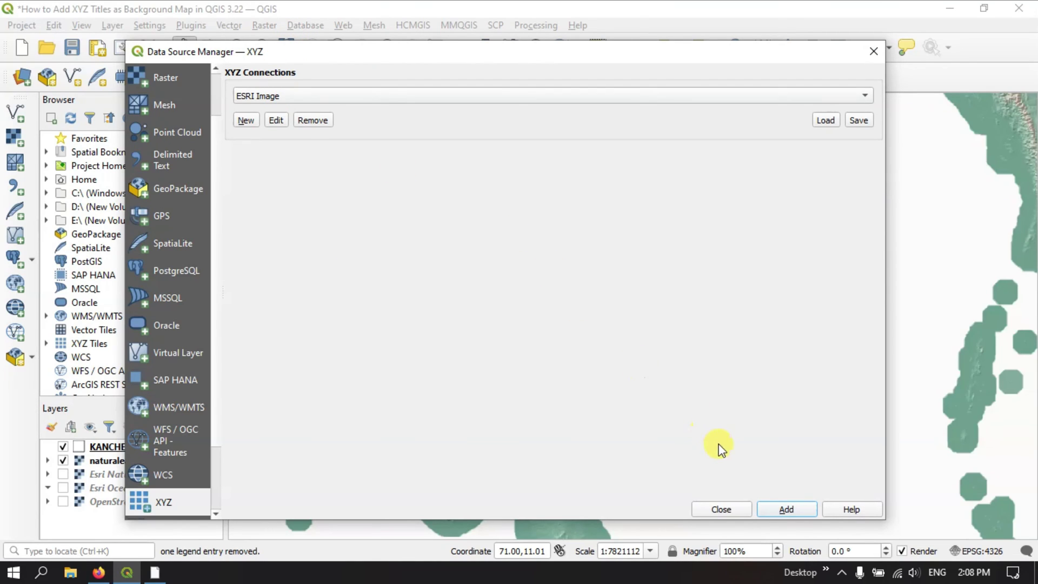
{"action": "left_click", "coordinate": [784, 509]}
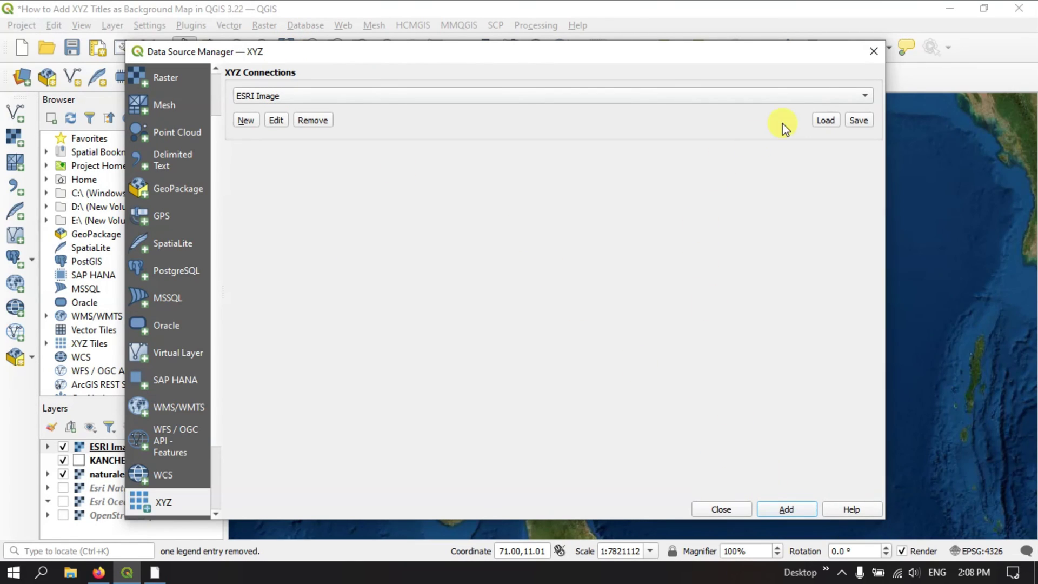
{"action": "left_click", "coordinate": [872, 54]}
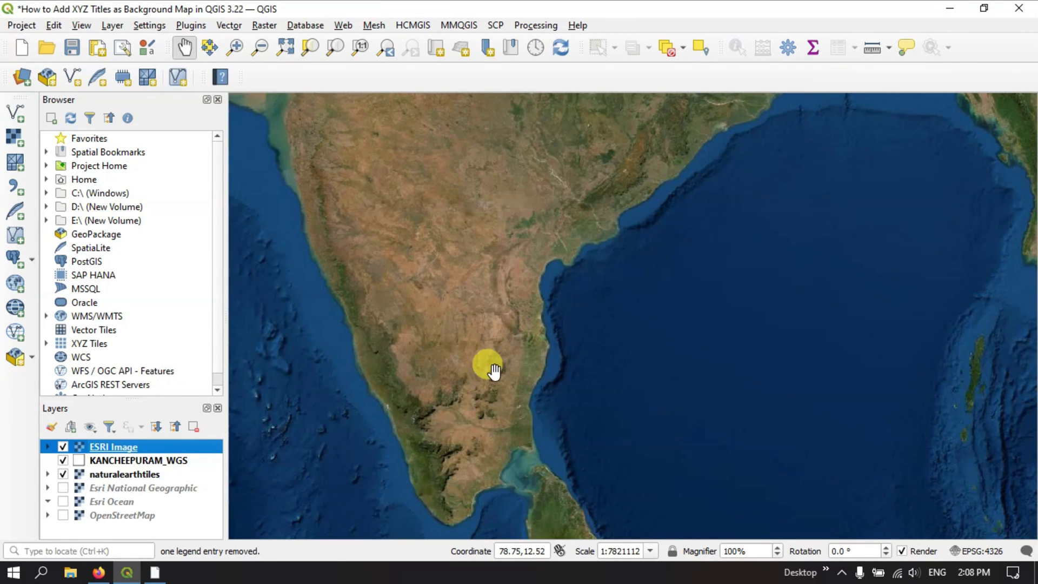
Zoom to the east coast and move KANCHEEPURAM_WGS above ESRI Image in the layer list.
{"action": "scroll", "coordinate": [554, 318], "scroll_direction": "up", "scroll_amount": 2}
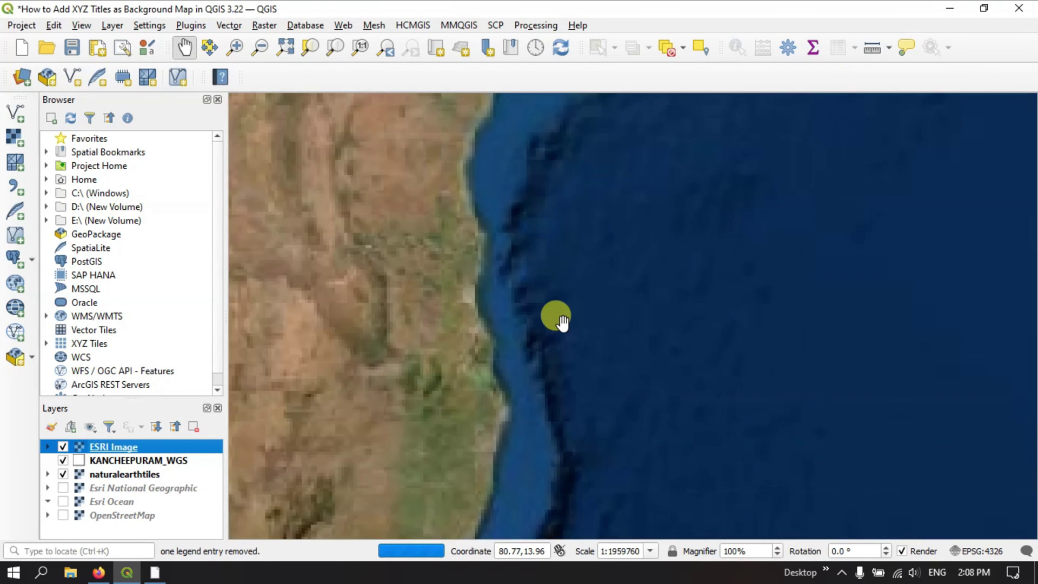
{"action": "scroll", "coordinate": [430, 528], "scroll_direction": "up", "scroll_amount": 2}
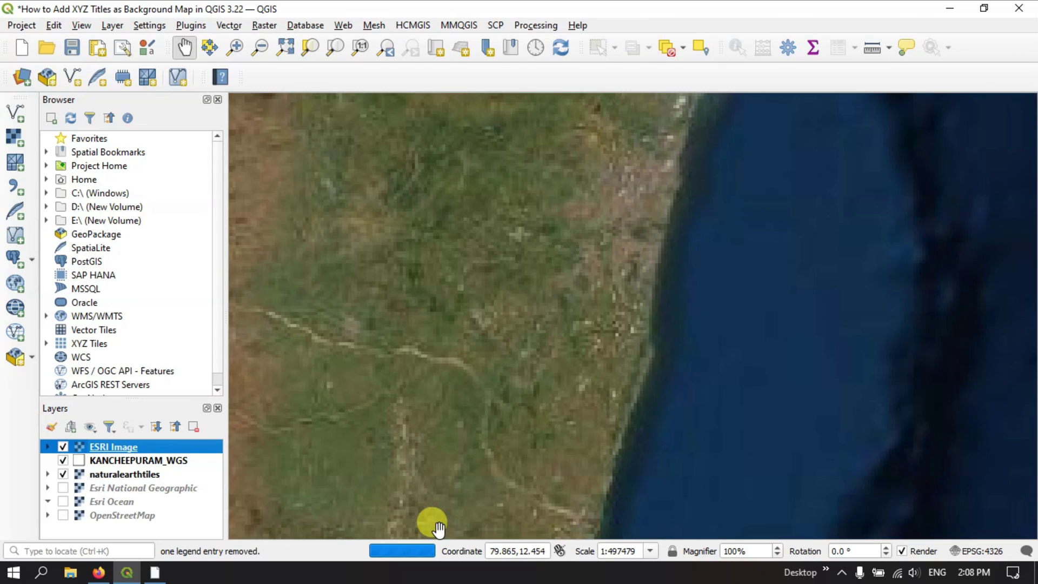
{"action": "left_click_drag", "start_coordinate": [512, 413], "coordinate": [556, 335]}
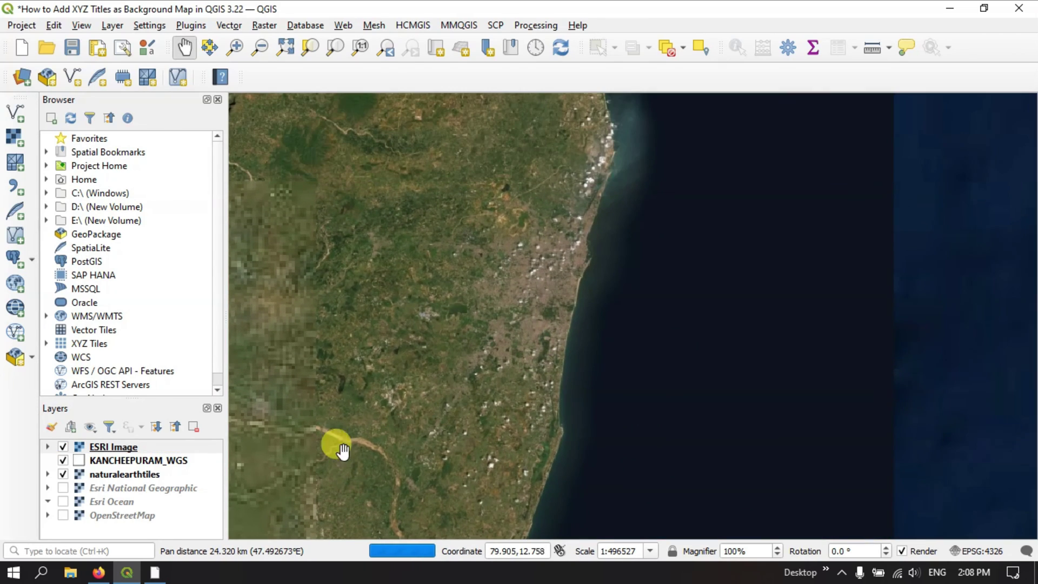
{"action": "mouse_move", "coordinate": [108, 462]}
{"action": "left_mouse_down"}
{"action": "mouse_move", "coordinate": [111, 438]}
{"action": "mouse_move", "coordinate": [110, 464]}
{"action": "mouse_move", "coordinate": [116, 445]}
{"action": "left_mouse_up"}
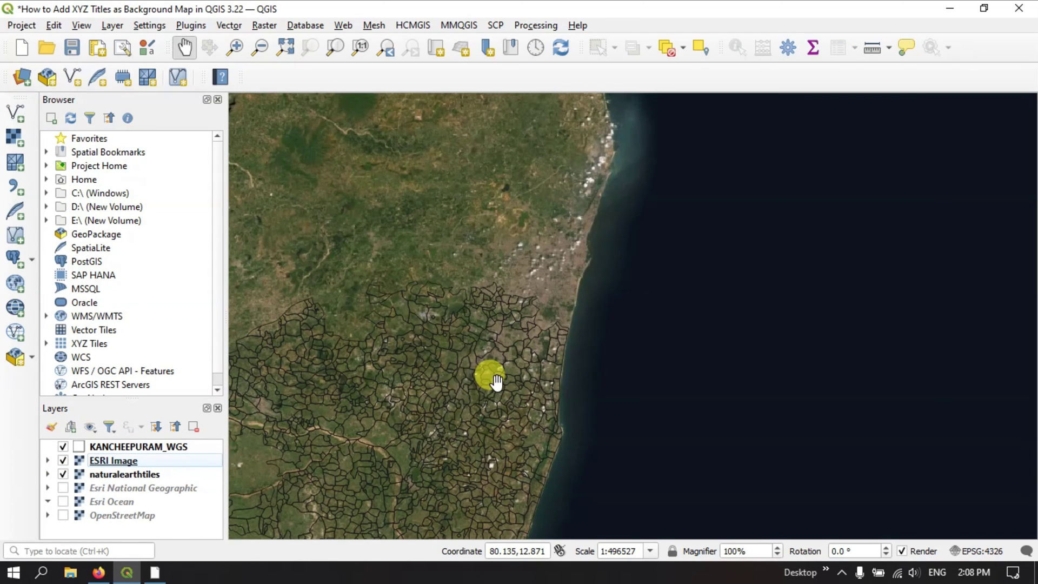
Zoom in further and pan around the village boundaries near Chennai.
{"action": "scroll", "coordinate": [496, 381], "scroll_direction": "up", "scroll_amount": 2}
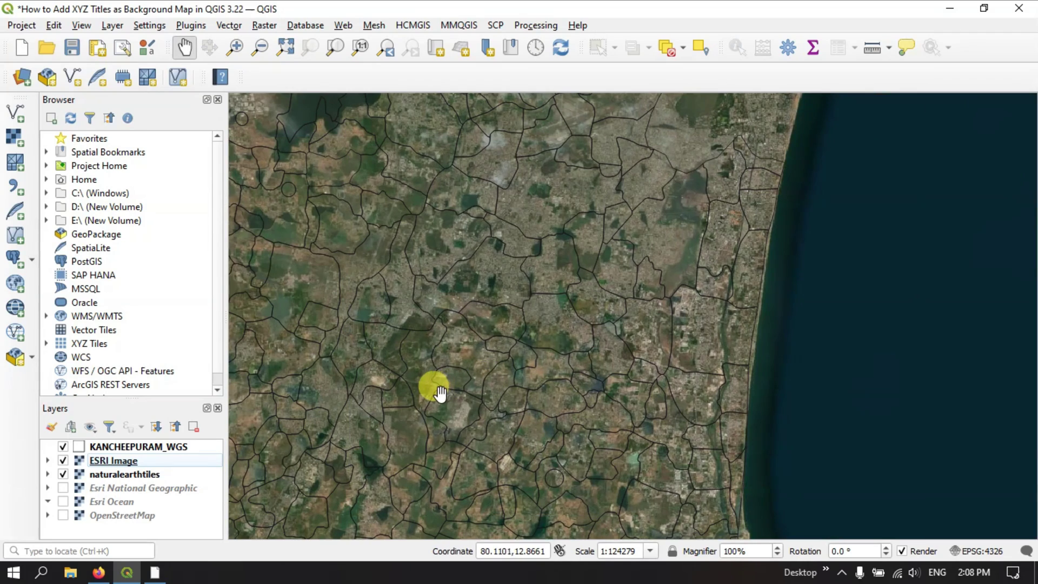
{"action": "left_click_drag", "start_coordinate": [402, 388], "coordinate": [549, 326]}
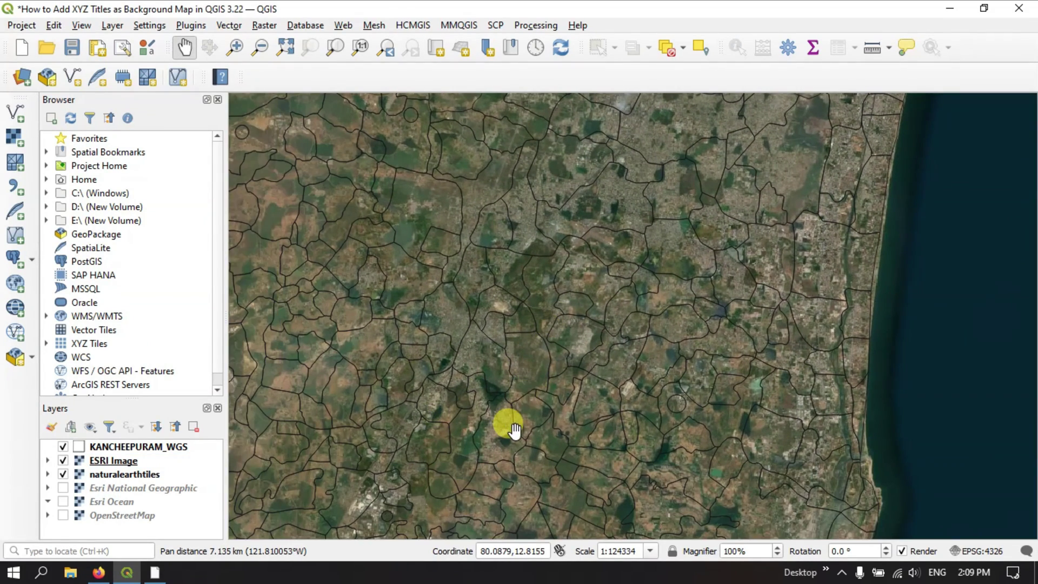
{"action": "left_click_drag", "start_coordinate": [511, 425], "coordinate": [552, 354]}
{"action": "left_click_drag", "start_coordinate": [538, 412], "coordinate": [549, 359]}
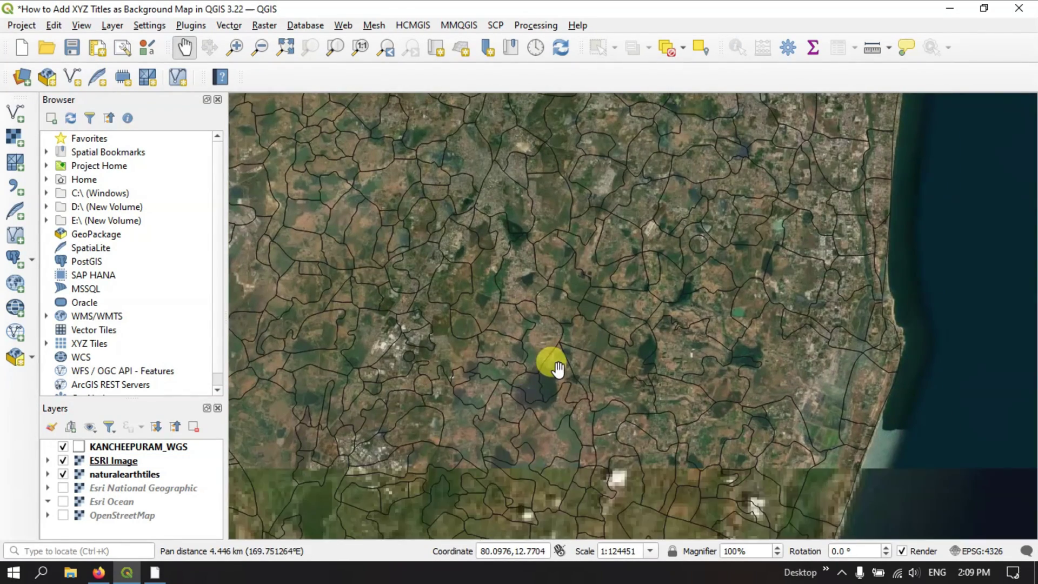
{"action": "left_click_drag", "start_coordinate": [598, 327], "coordinate": [596, 349]}
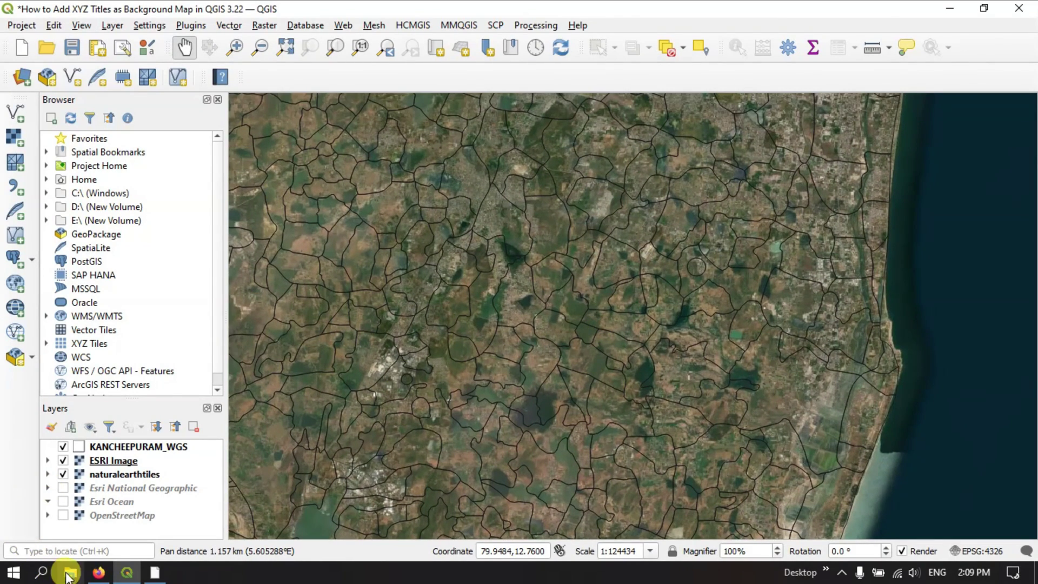
{"action": "left_click", "coordinate": [95, 574]}
{"action": "scroll", "coordinate": [286, 400], "scroll_direction": "up", "scroll_amount": 20}
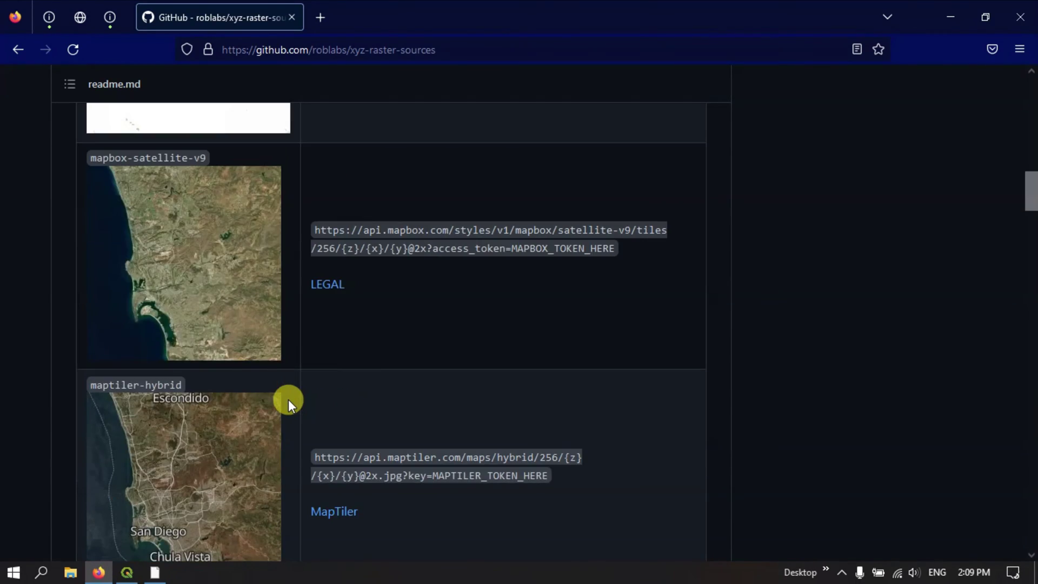
{"action": "scroll", "coordinate": [289, 403], "scroll_direction": "up", "scroll_amount": 10}
{"action": "scroll", "coordinate": [289, 403], "scroll_direction": "down", "scroll_amount": 20}
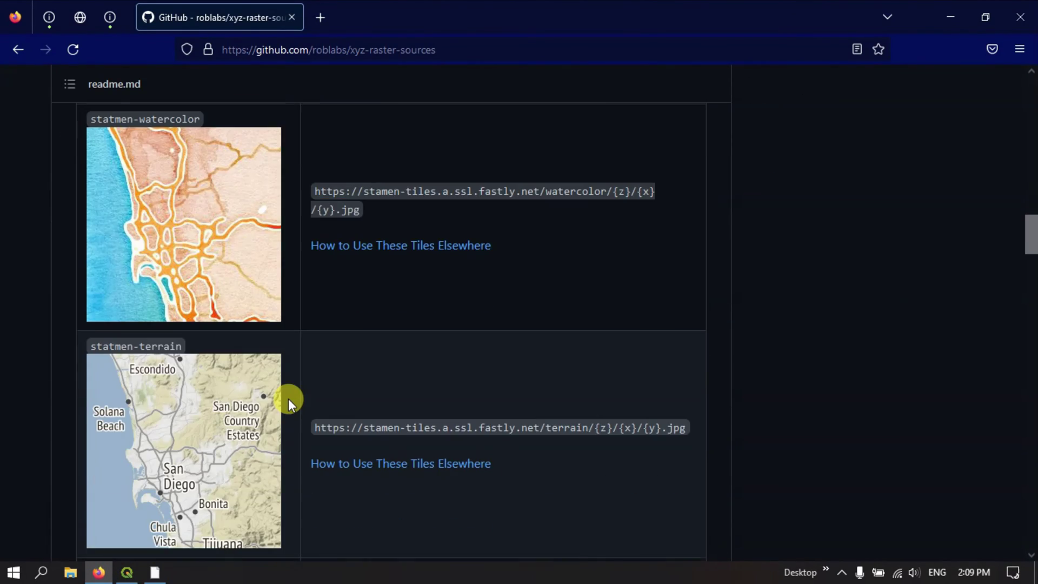
{"action": "scroll", "coordinate": [287, 397], "scroll_direction": "down", "scroll_amount": 5}
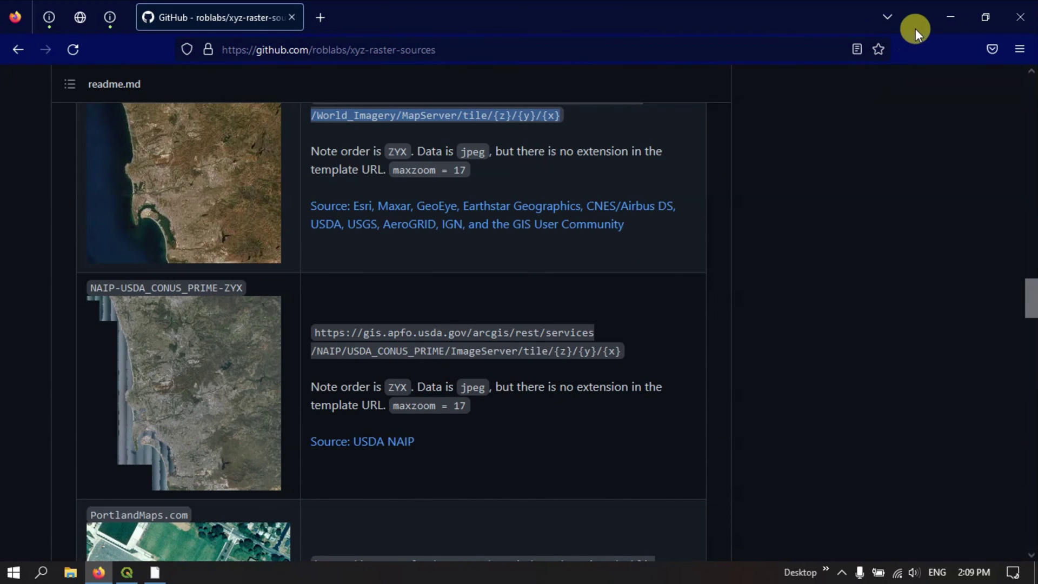
{"action": "left_click", "coordinate": [945, 15]}
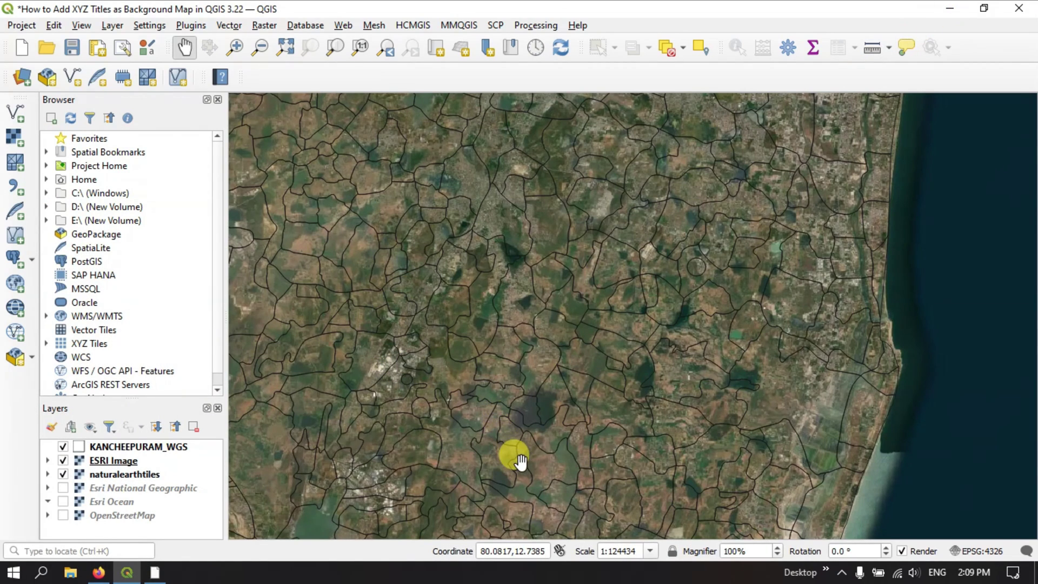
{"action": "scroll", "coordinate": [522, 456], "scroll_direction": "up", "scroll_amount": 1}
{"action": "scroll", "coordinate": [524, 457], "scroll_direction": "down", "scroll_amount": 2}
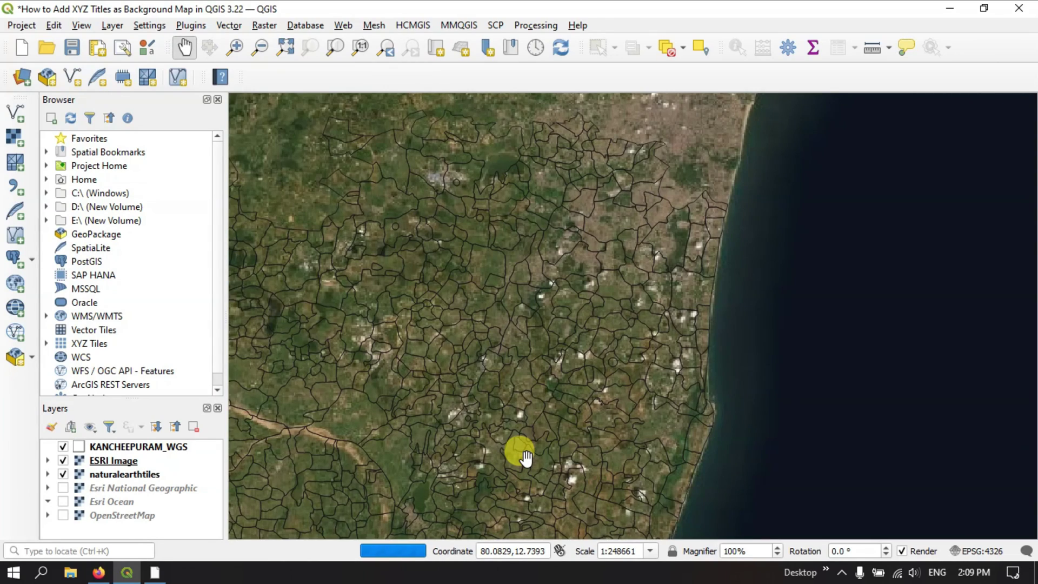